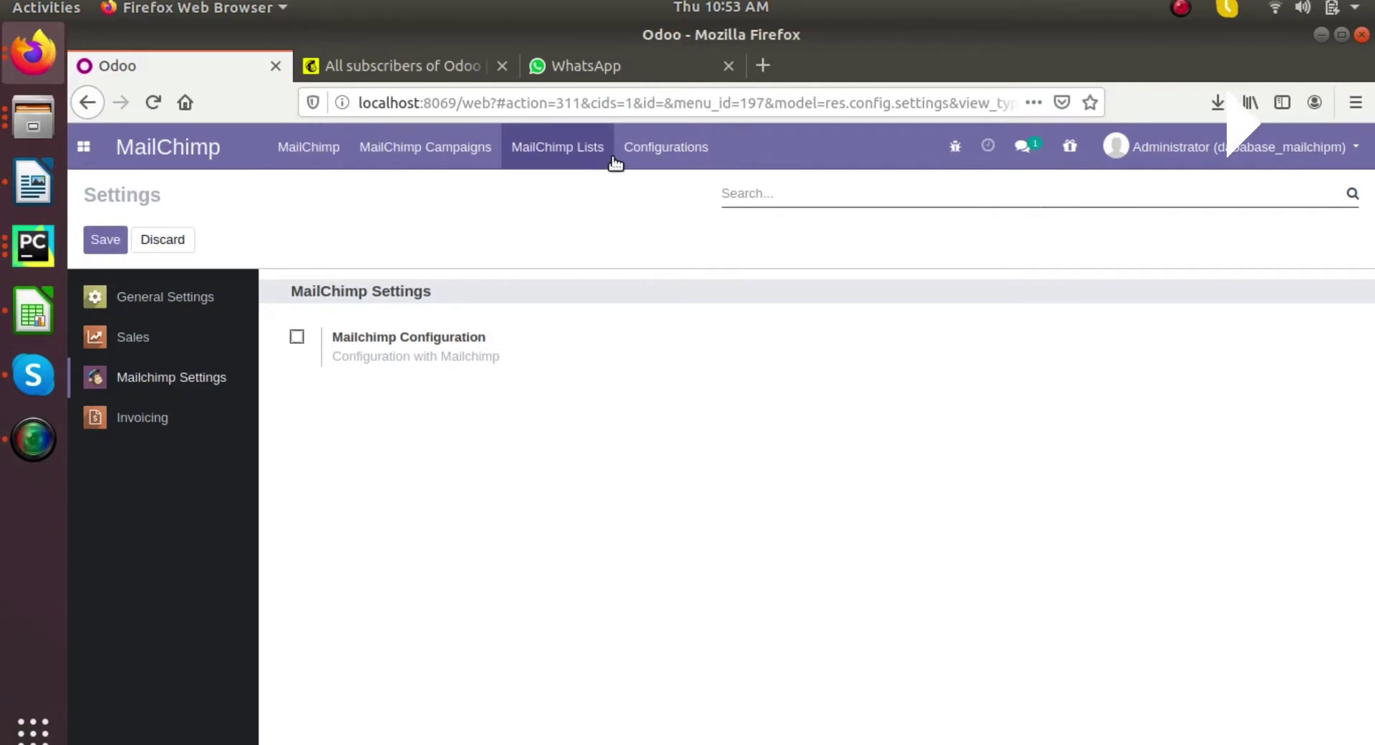
- Reopen the MailChimp connector's Settings page and tick Mailchimp Configuration
left_click(624, 159)
left_click(83, 146)
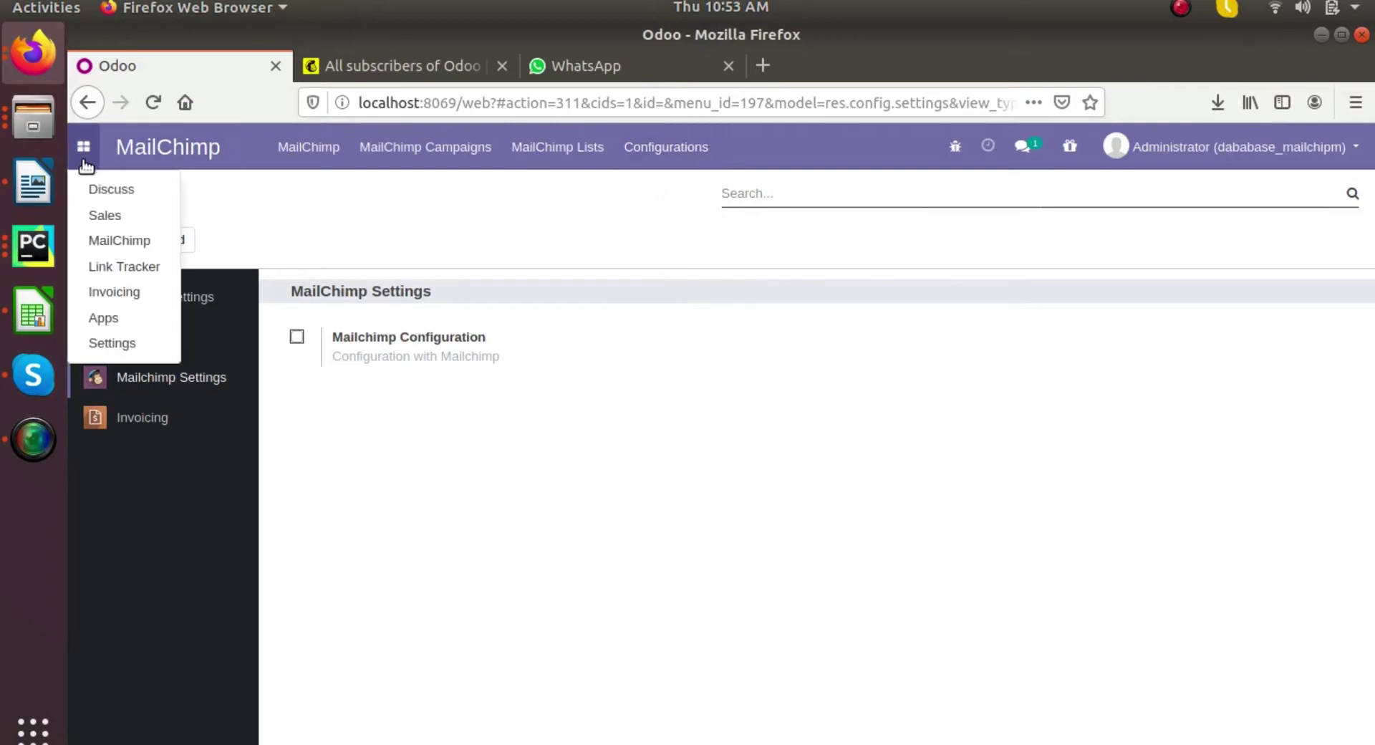
left_click(104, 237)
left_click(664, 149)
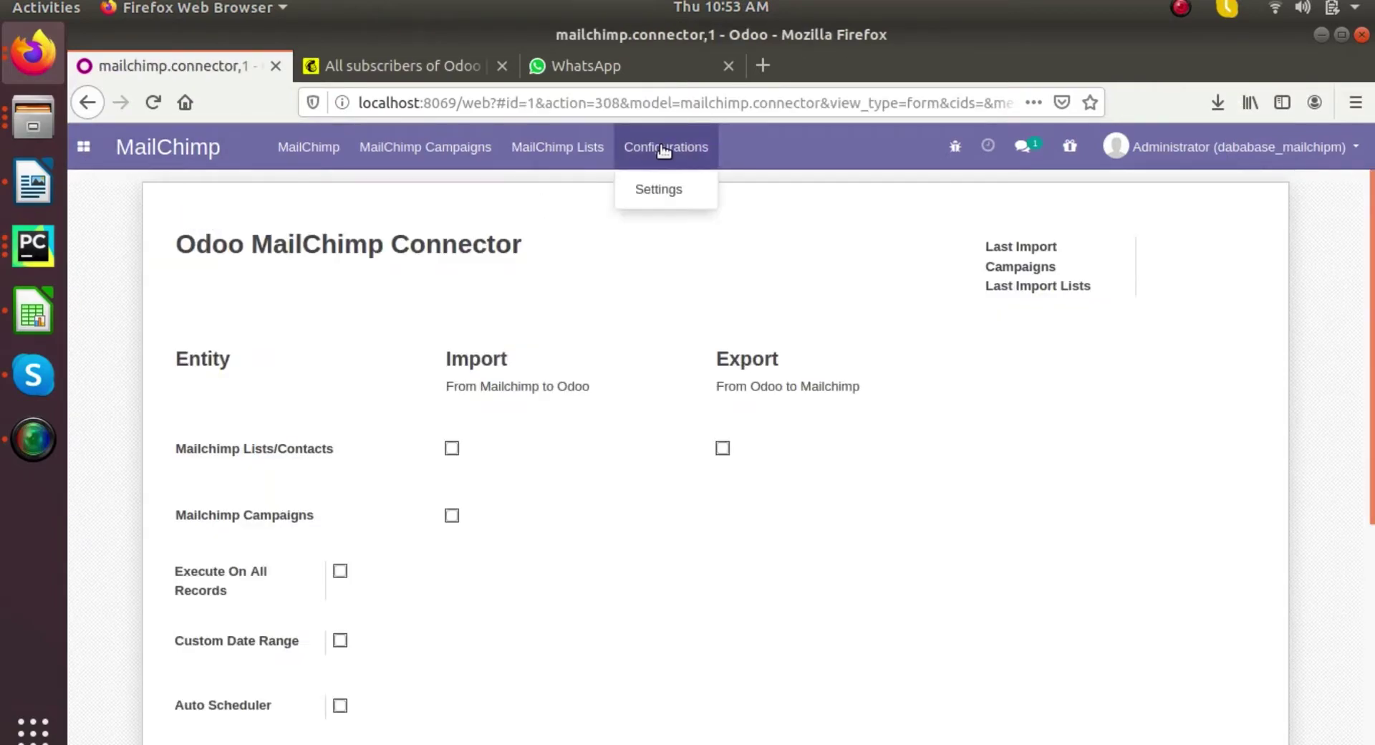
left_click(674, 191)
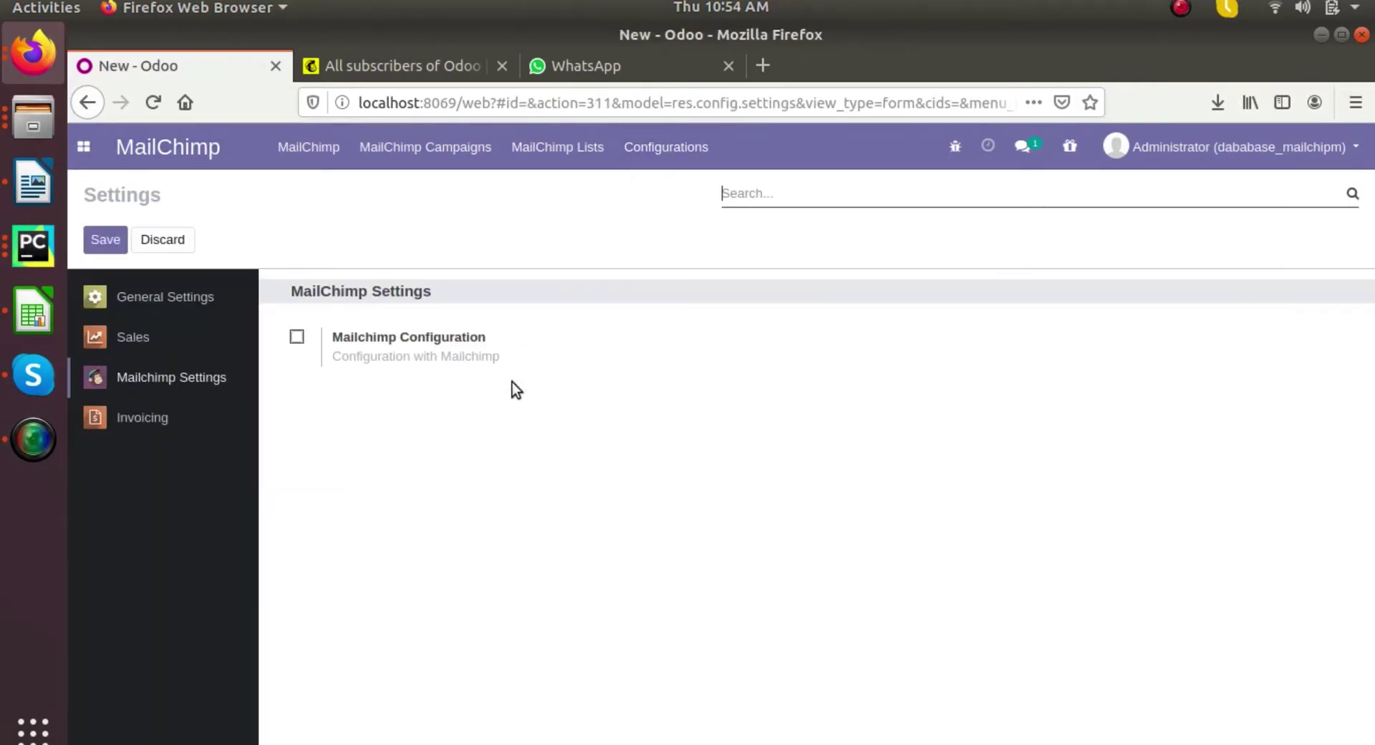
left_click(298, 336)
- Copy the Mailchimp account's API key from Profile > Extras > API keys, then return to Odoo
left_click(384, 65)
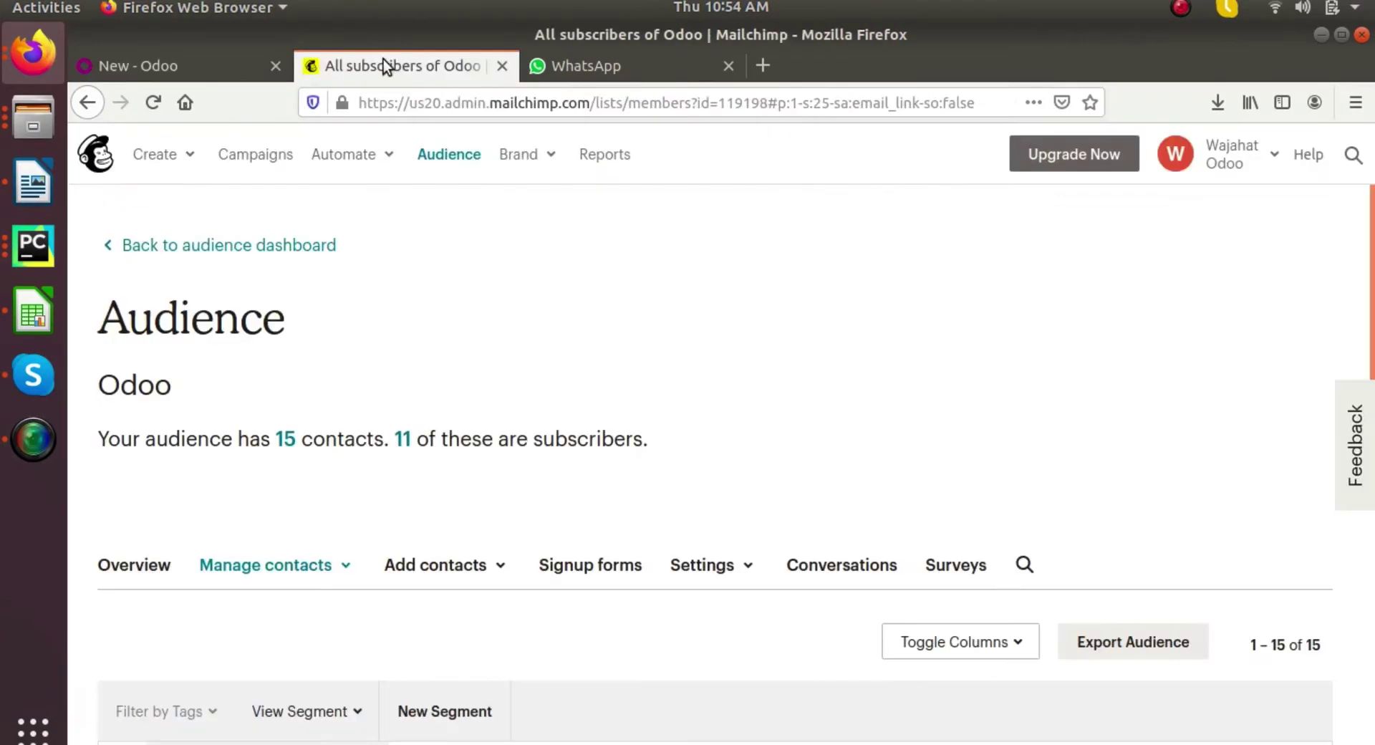
left_click(1203, 156)
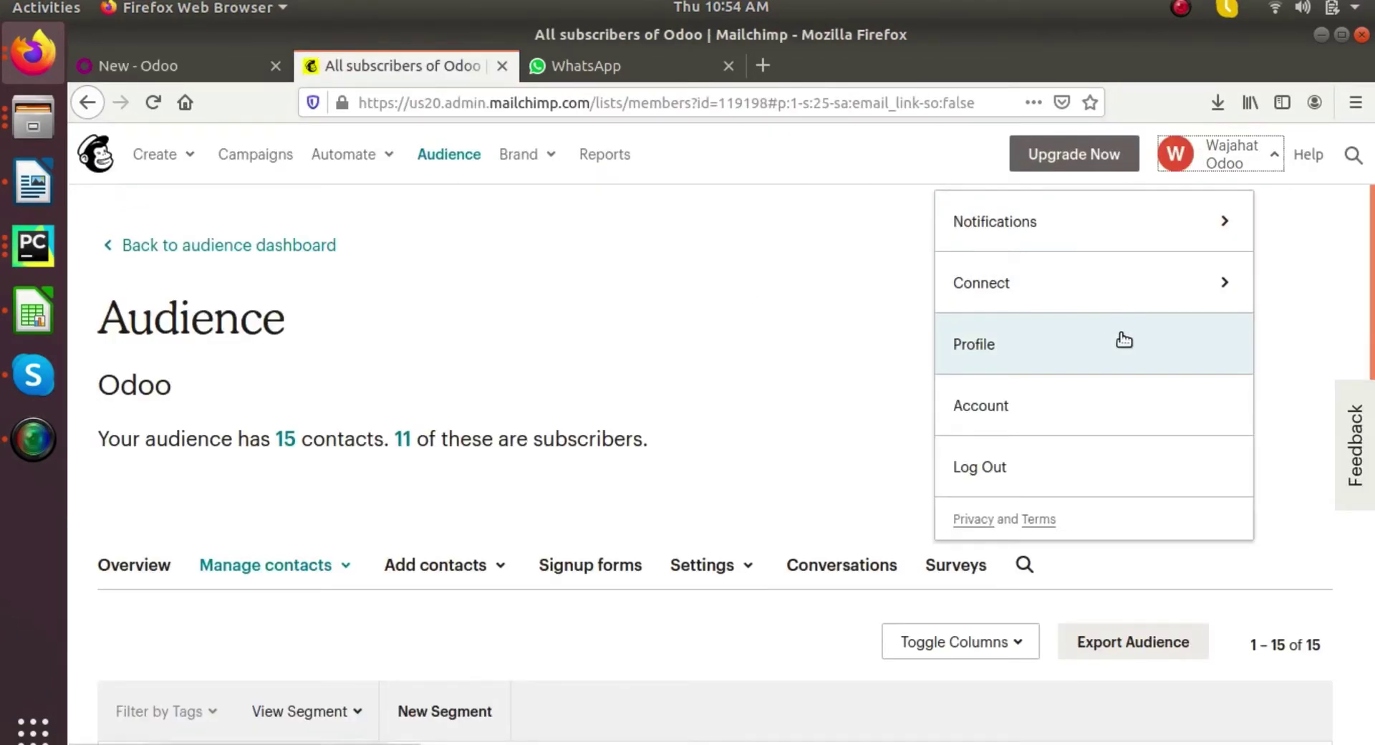
left_click(1038, 340)
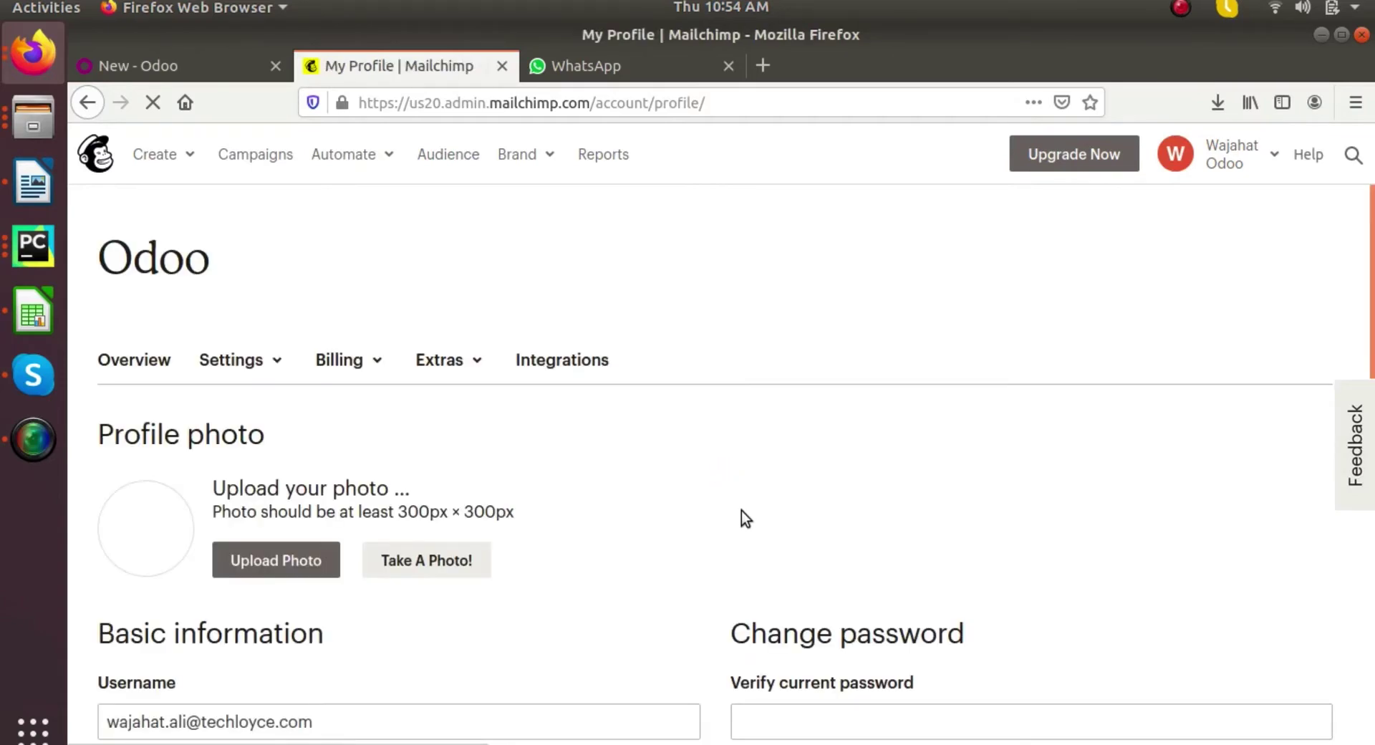
left_click(439, 360)
left_click(462, 454)
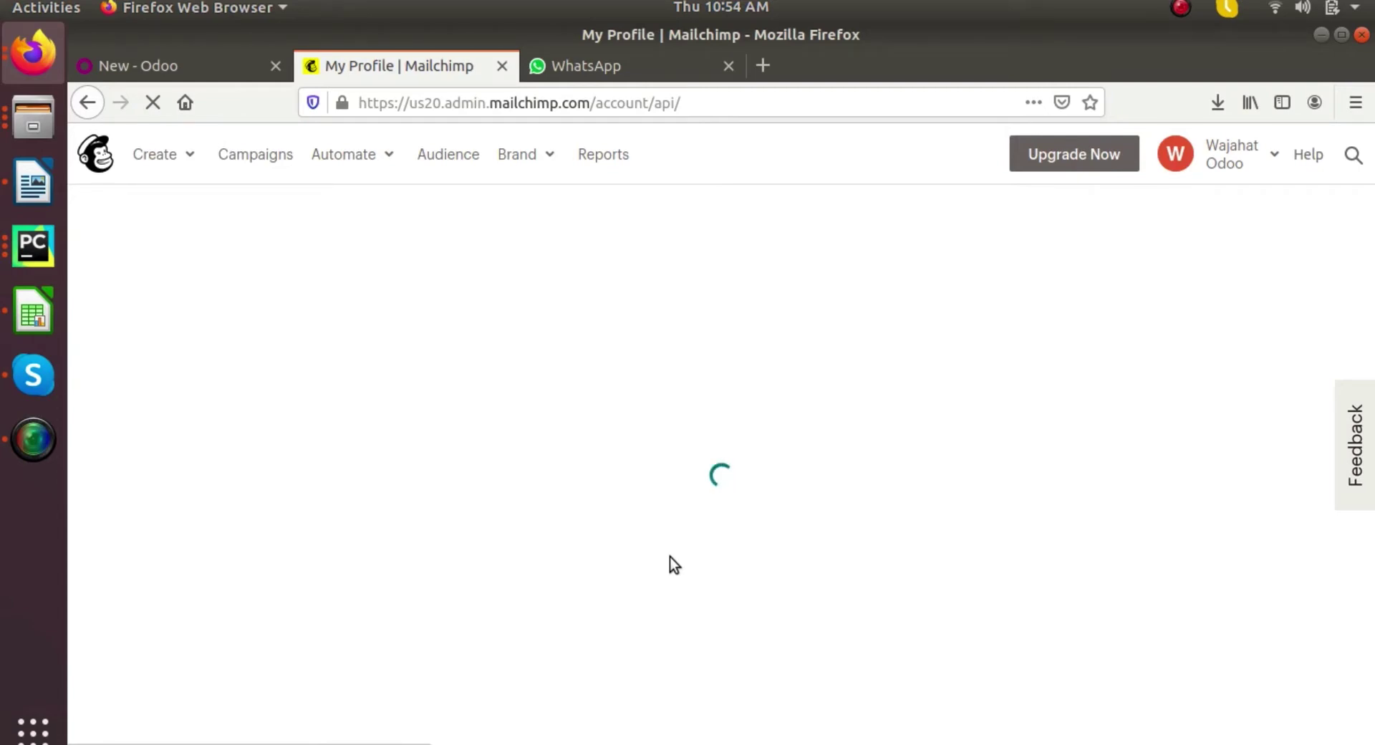
scroll(670, 558, "down", 10)
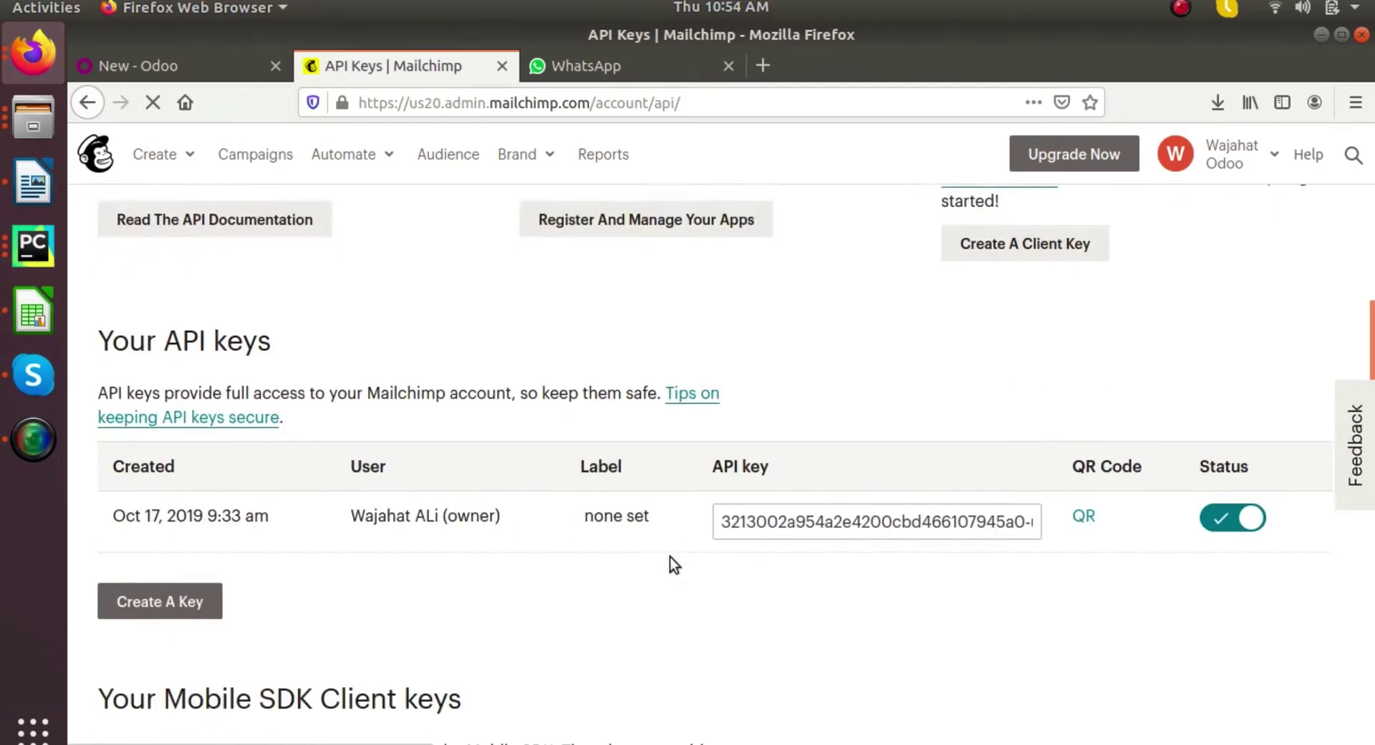
left_click(775, 449)
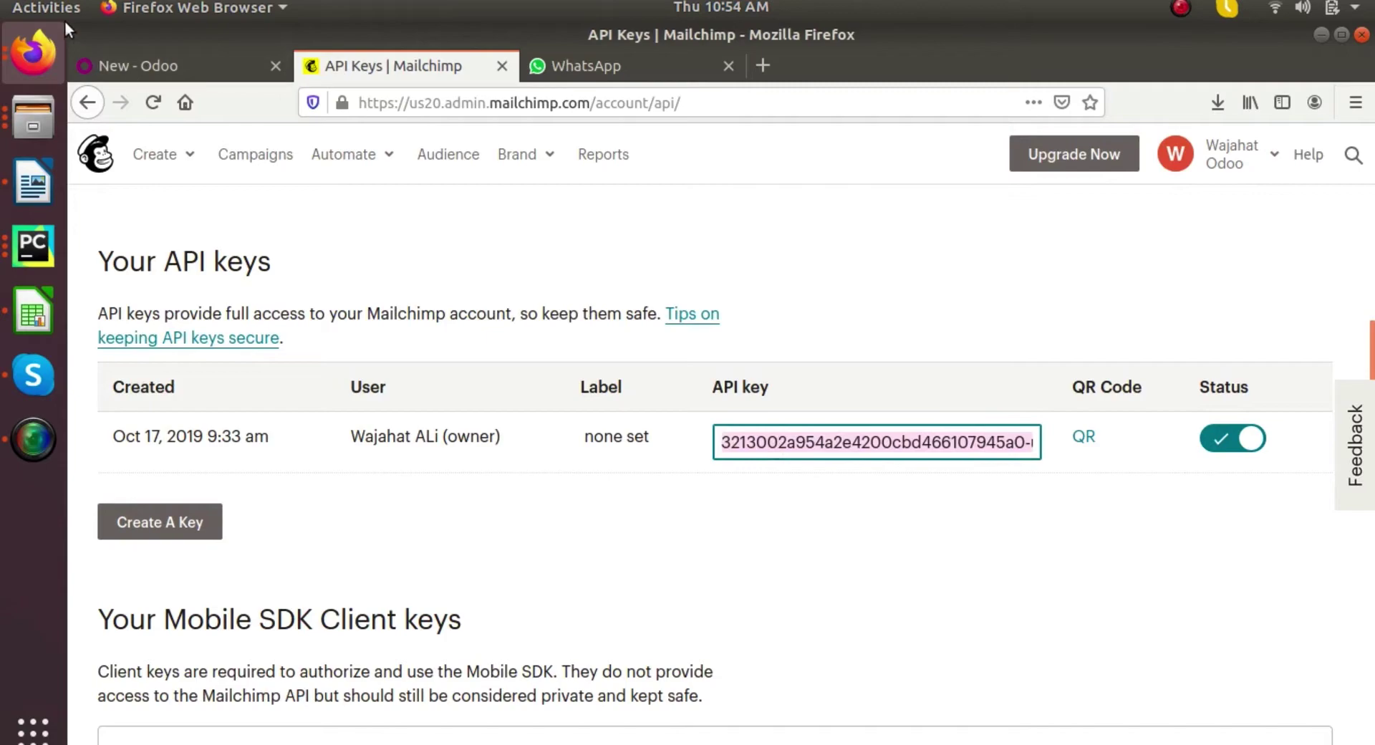
left_click(111, 66)
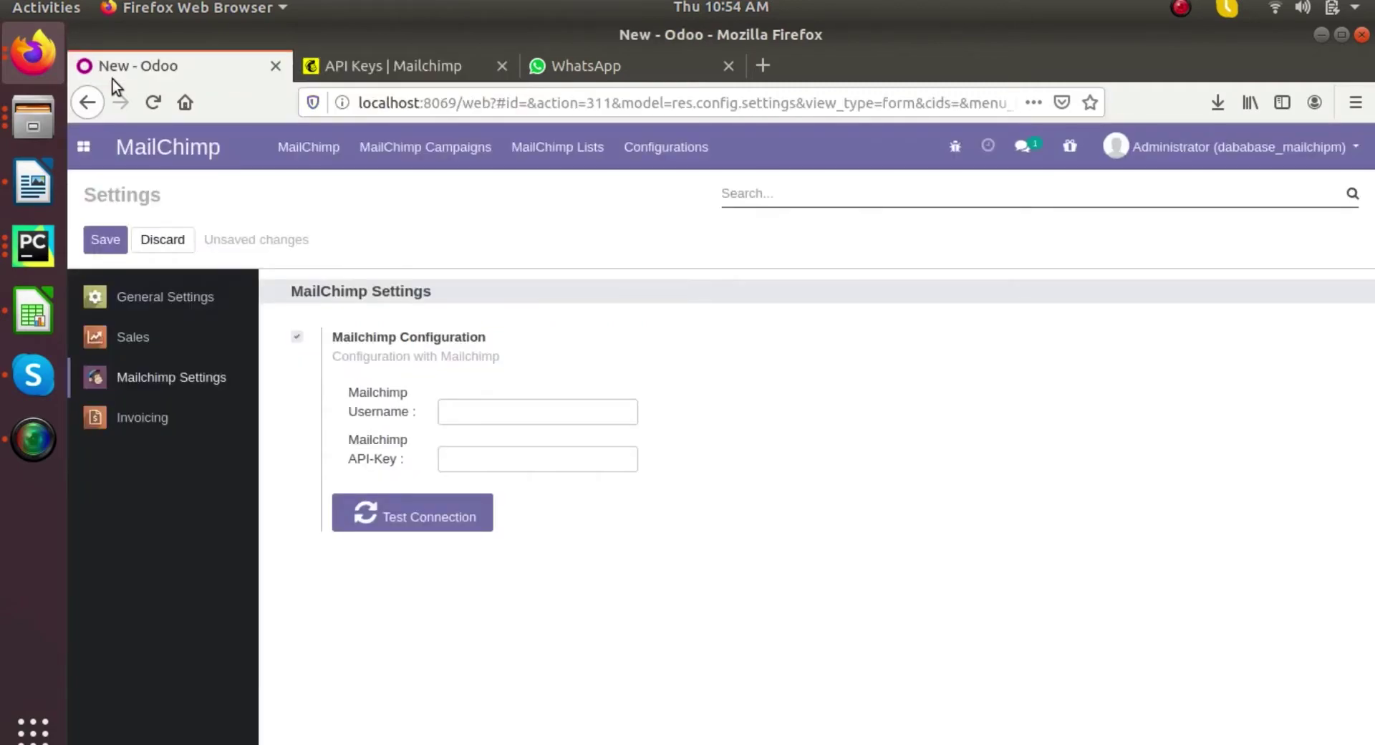
- Paste the API key, enter the account's username e-mail, and save the MailChimp settings
left_click(473, 459)
key("ctrl+v")
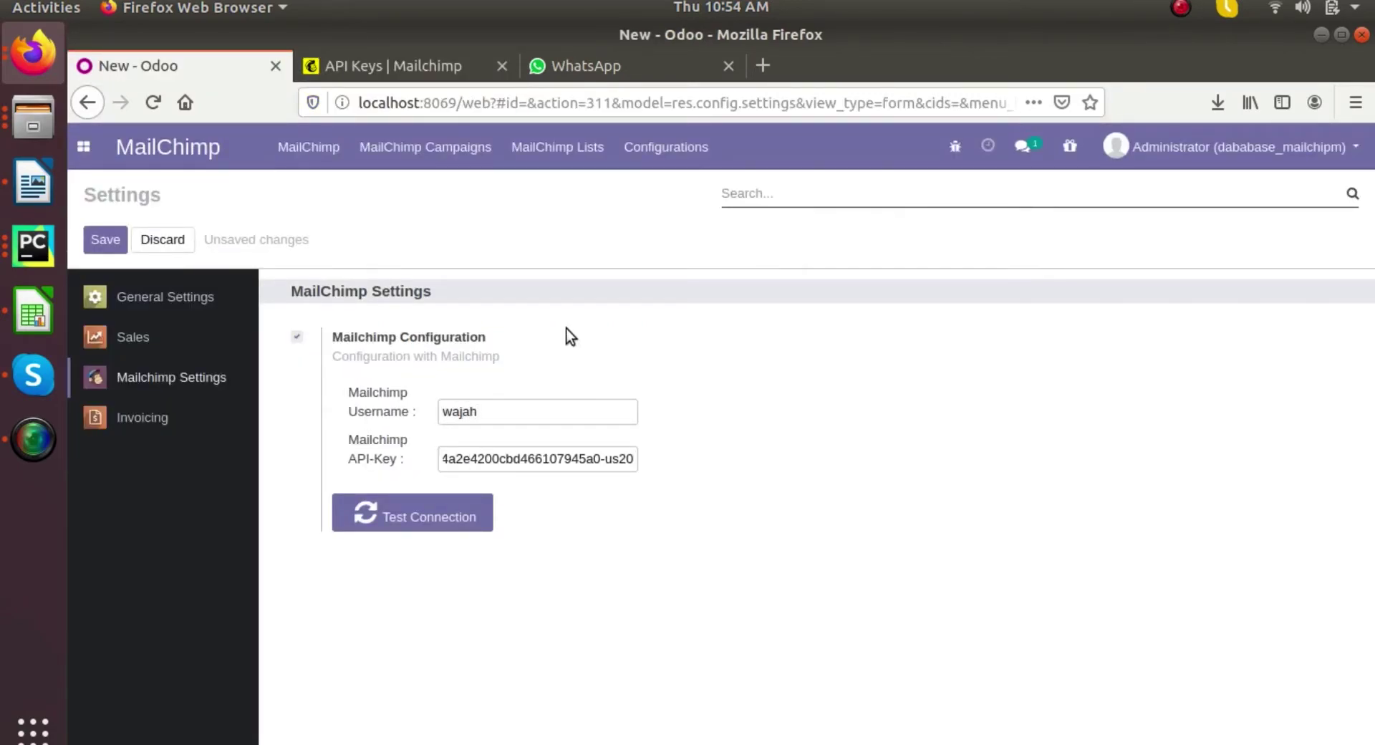
left_click(96, 224)
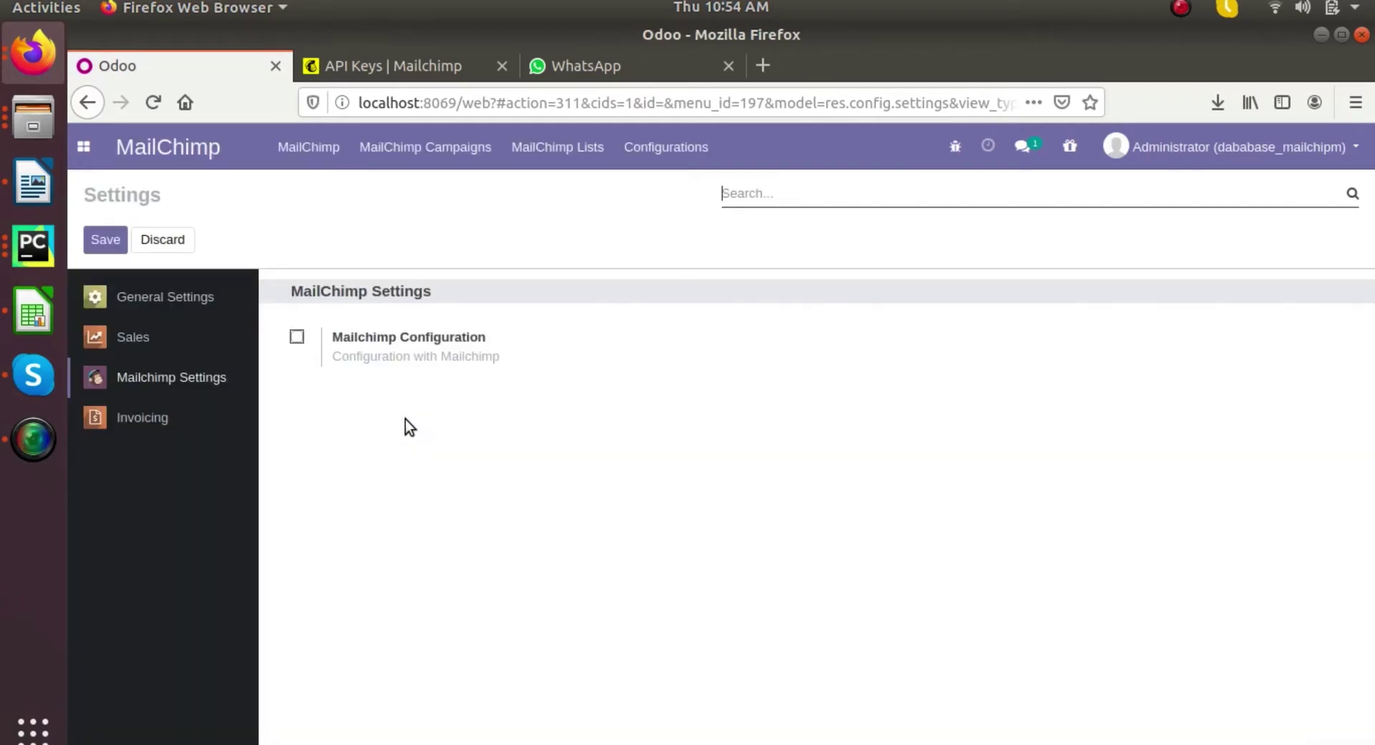
- Re-enable Mailchimp Configuration and run a successful connection test
left_click(296, 337)
left_click(407, 509)
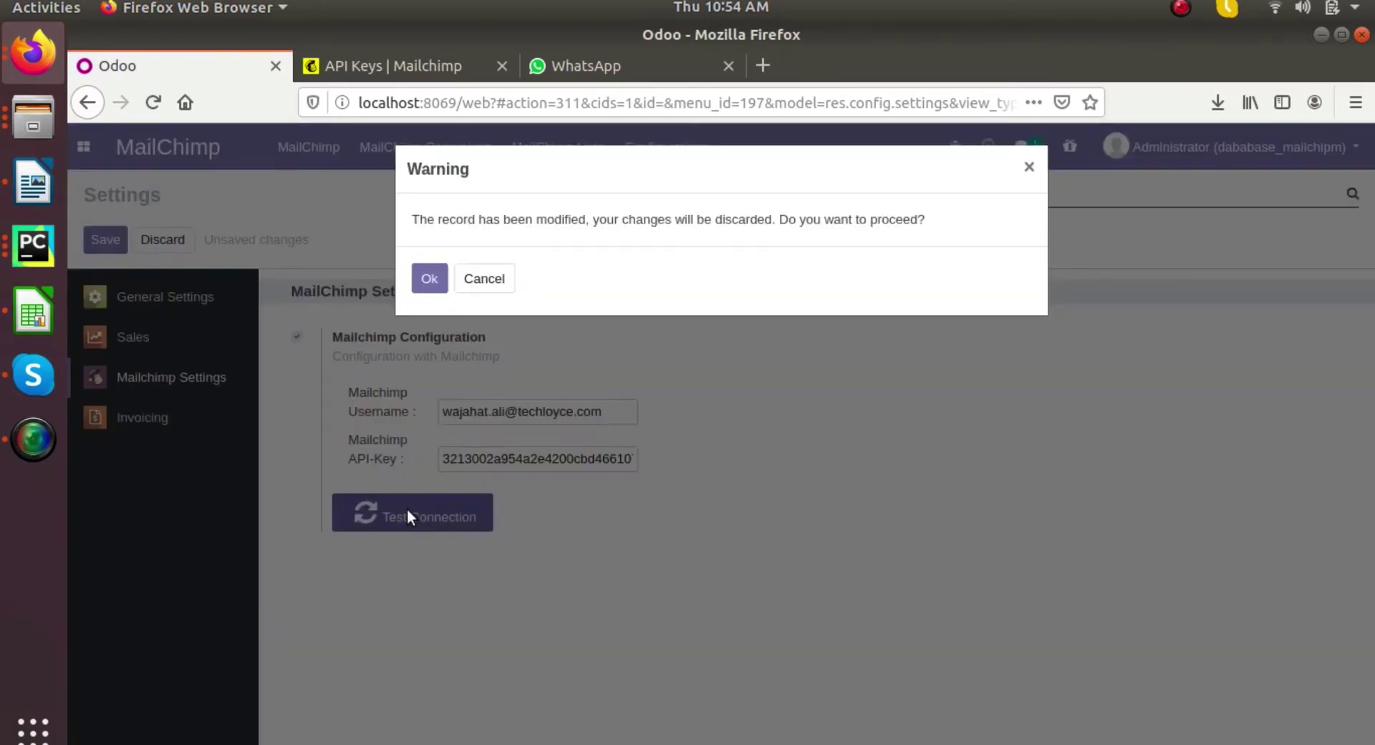
left_click(433, 275)
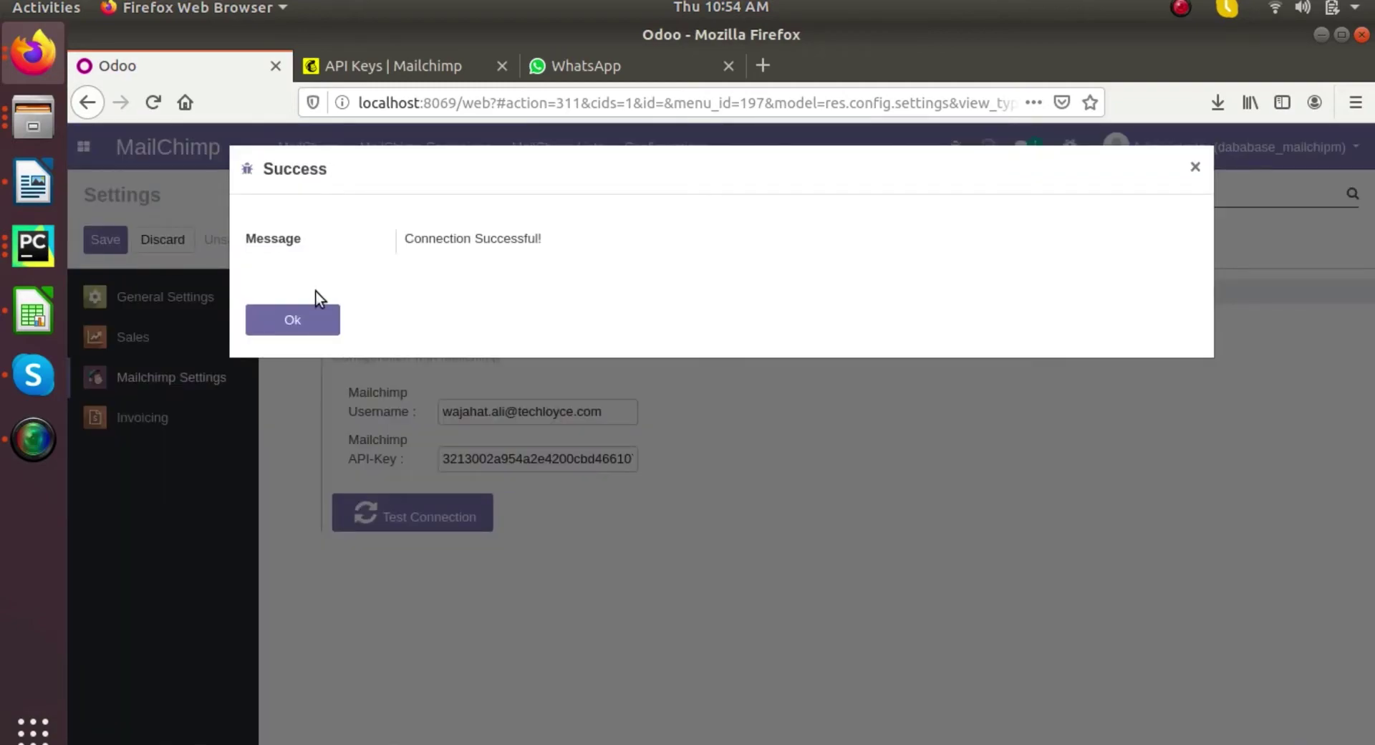
left_click(315, 307)
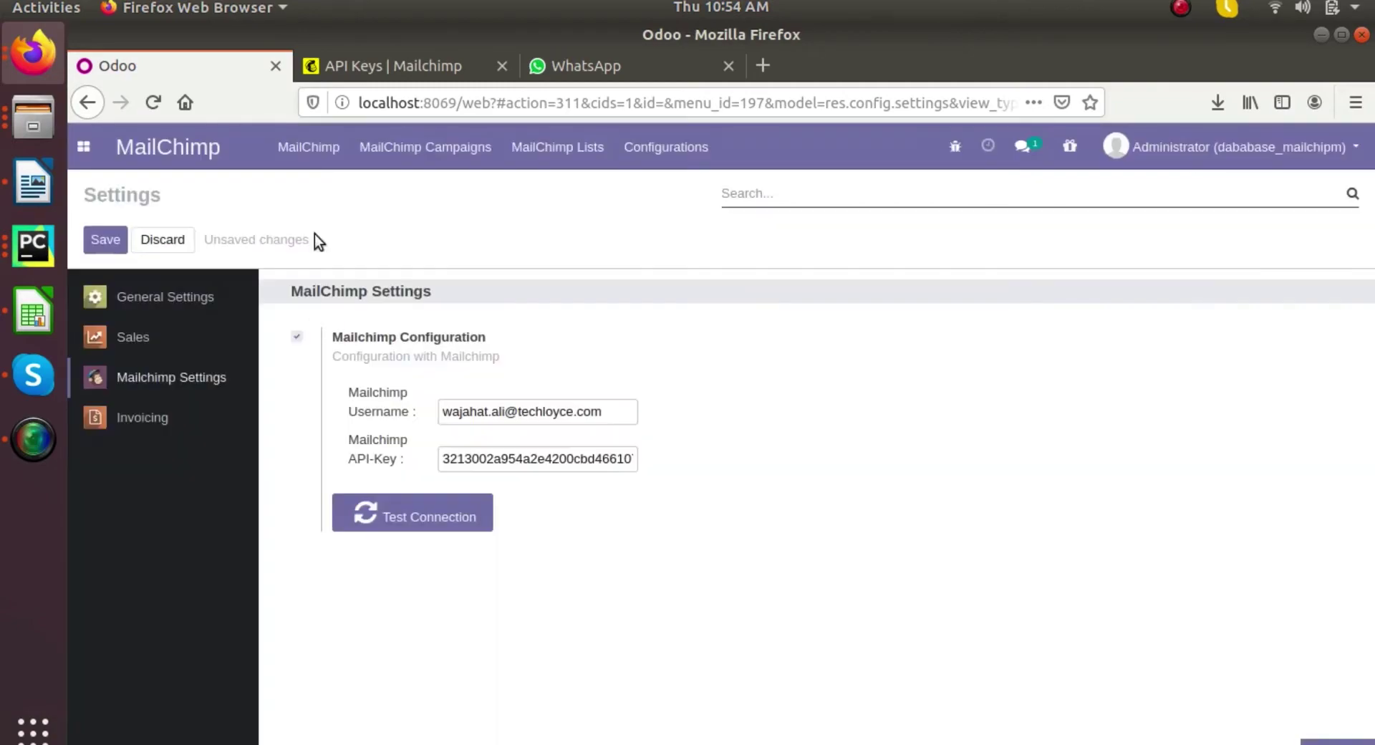
- In the MailChimp connector, include campaigns and set a custom start date of May 1
left_click(324, 153)
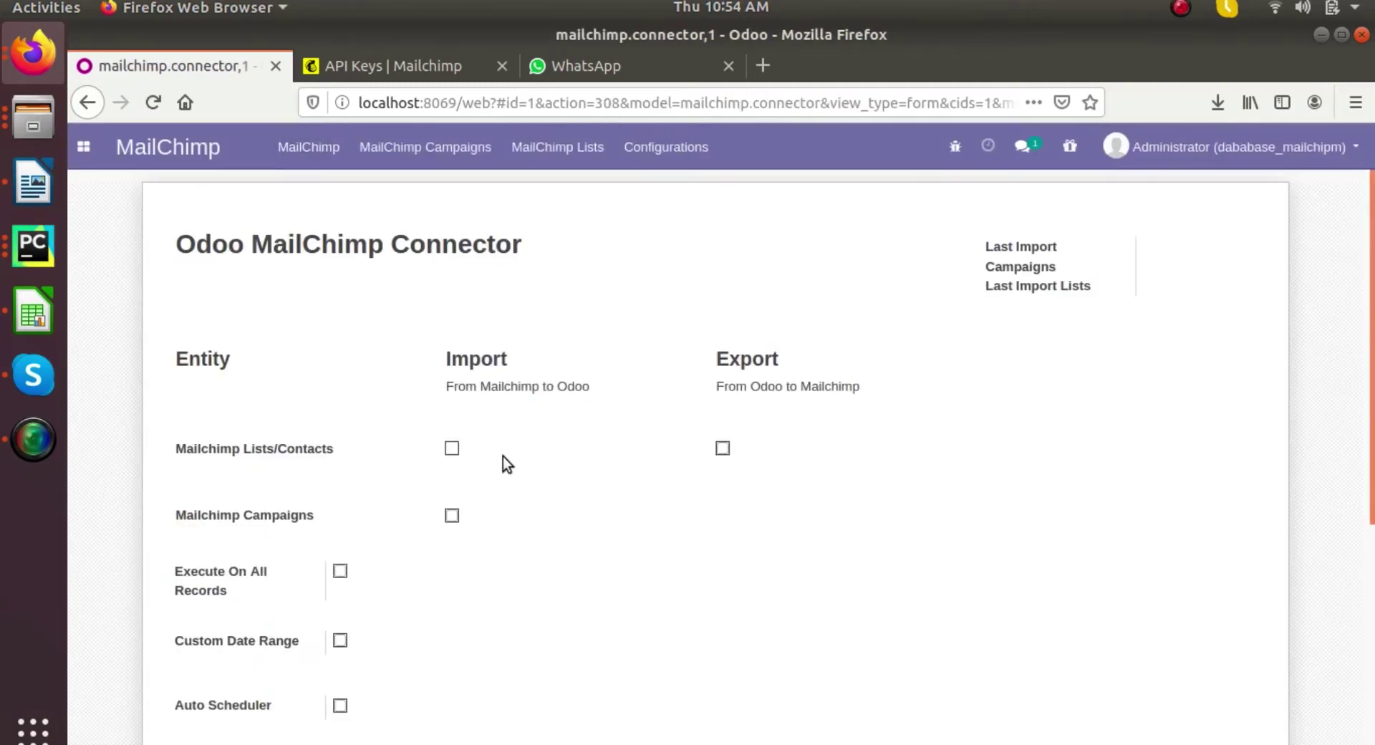
scroll(503, 457, "down", 3)
left_click(452, 380)
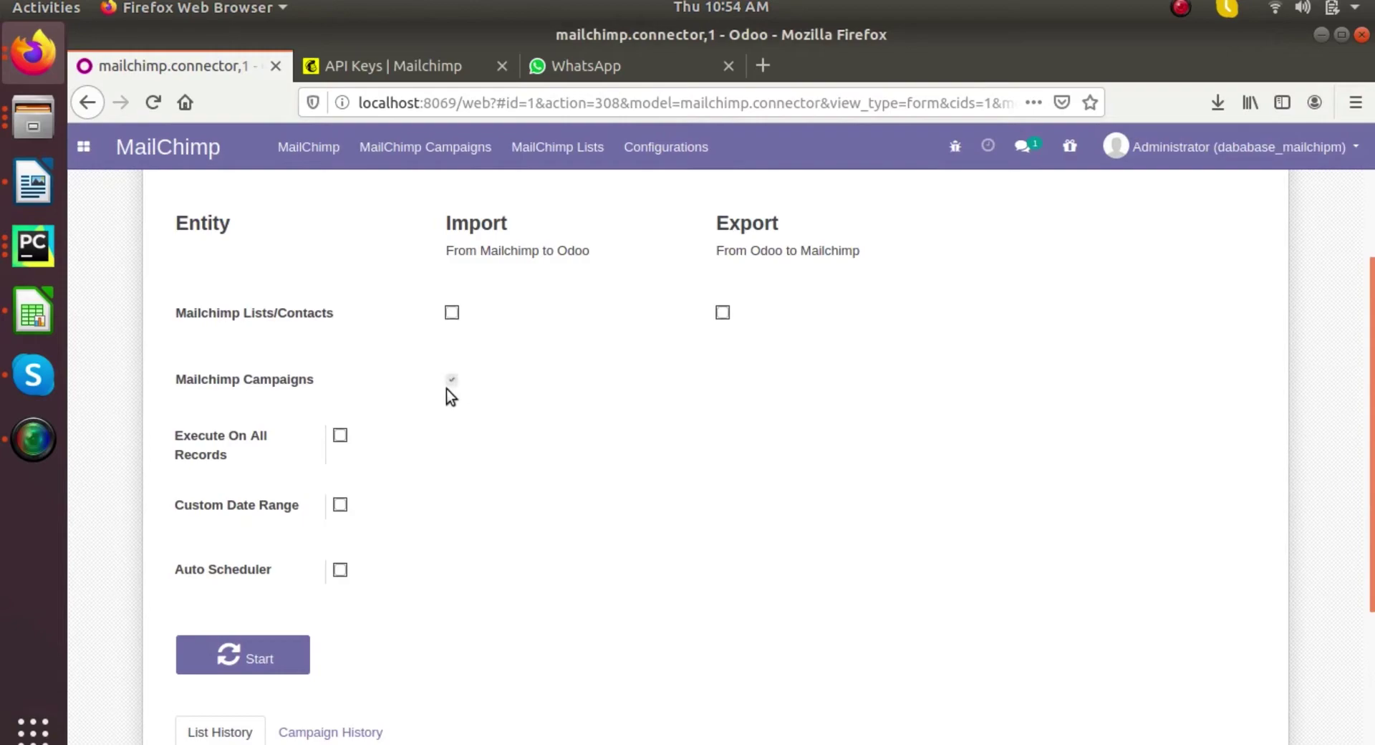
left_click(342, 504)
left_click(752, 507)
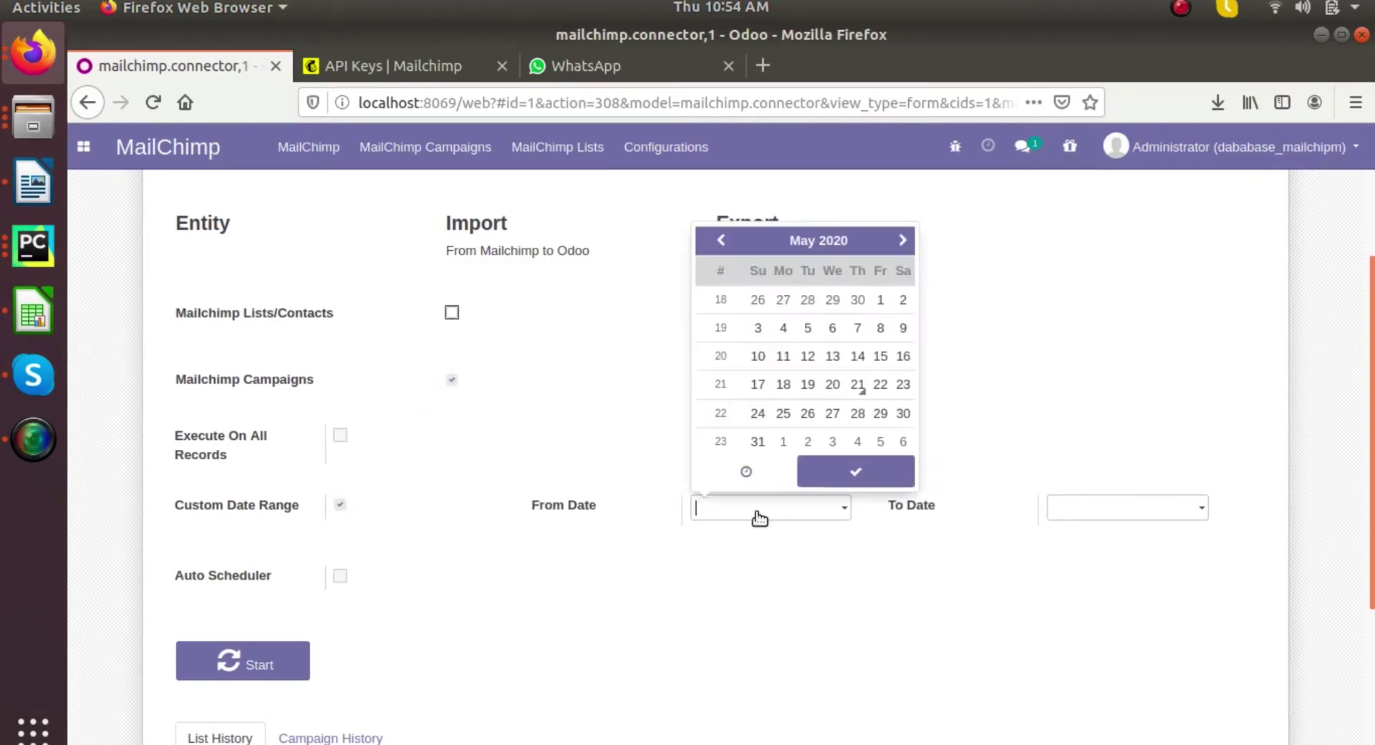
left_click(880, 300)
- Include lists and contacts, drop the custom date range, and start the import
left_click(1002, 418)
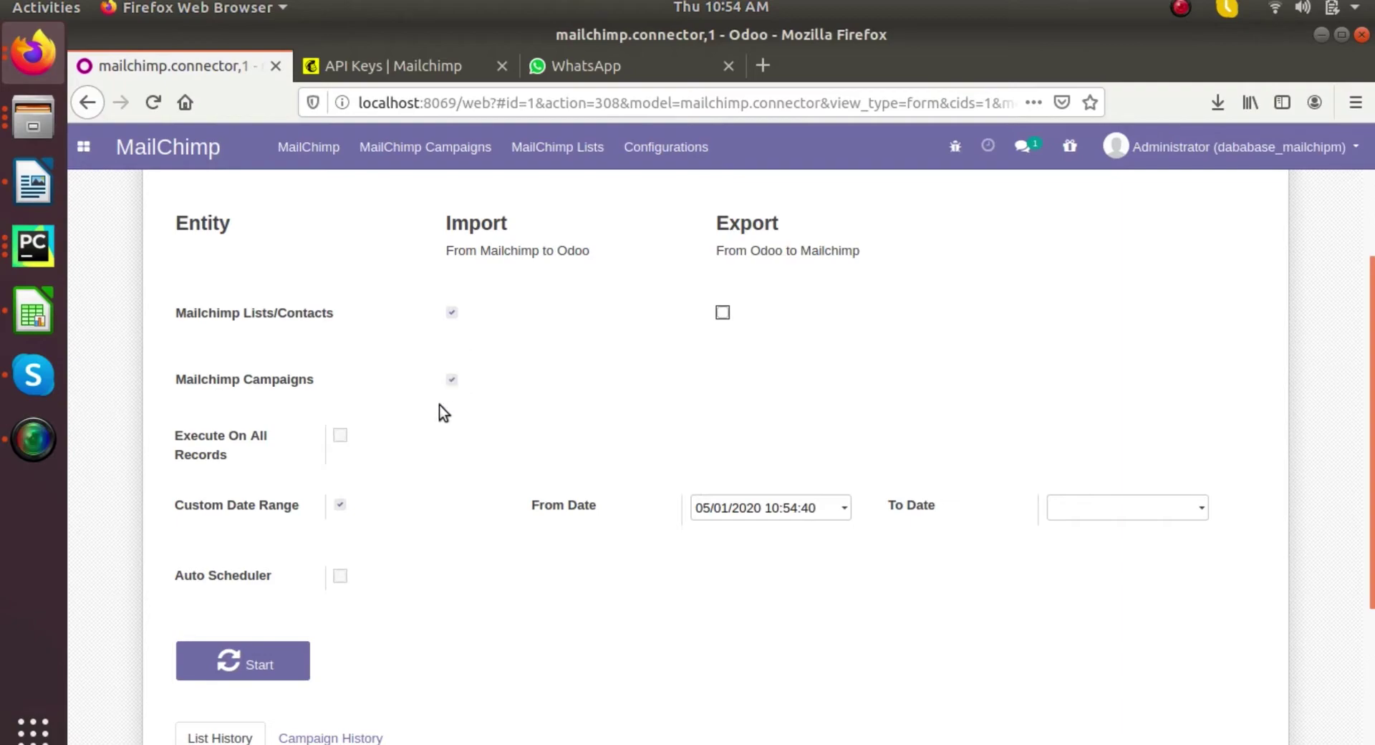
left_click(341, 505)
left_click(286, 646)
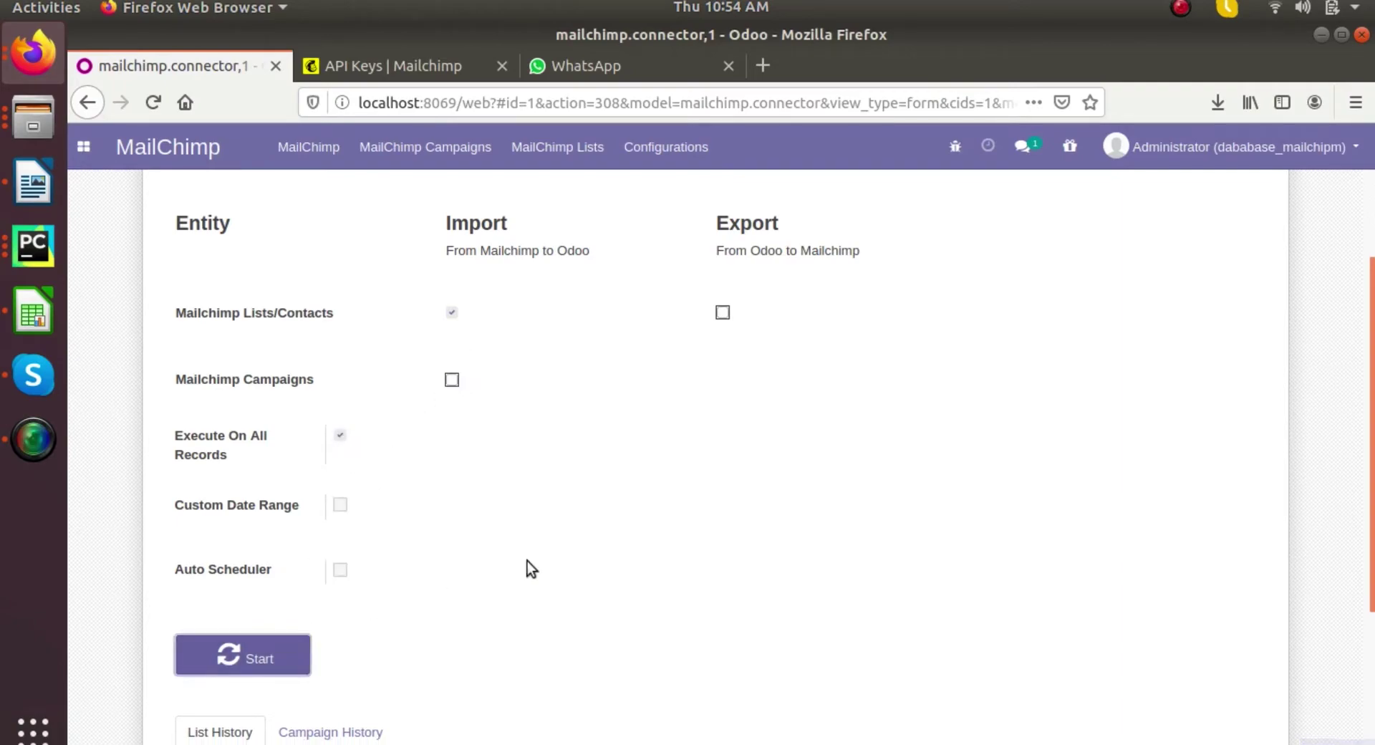
scroll(527, 561, "down", 3)
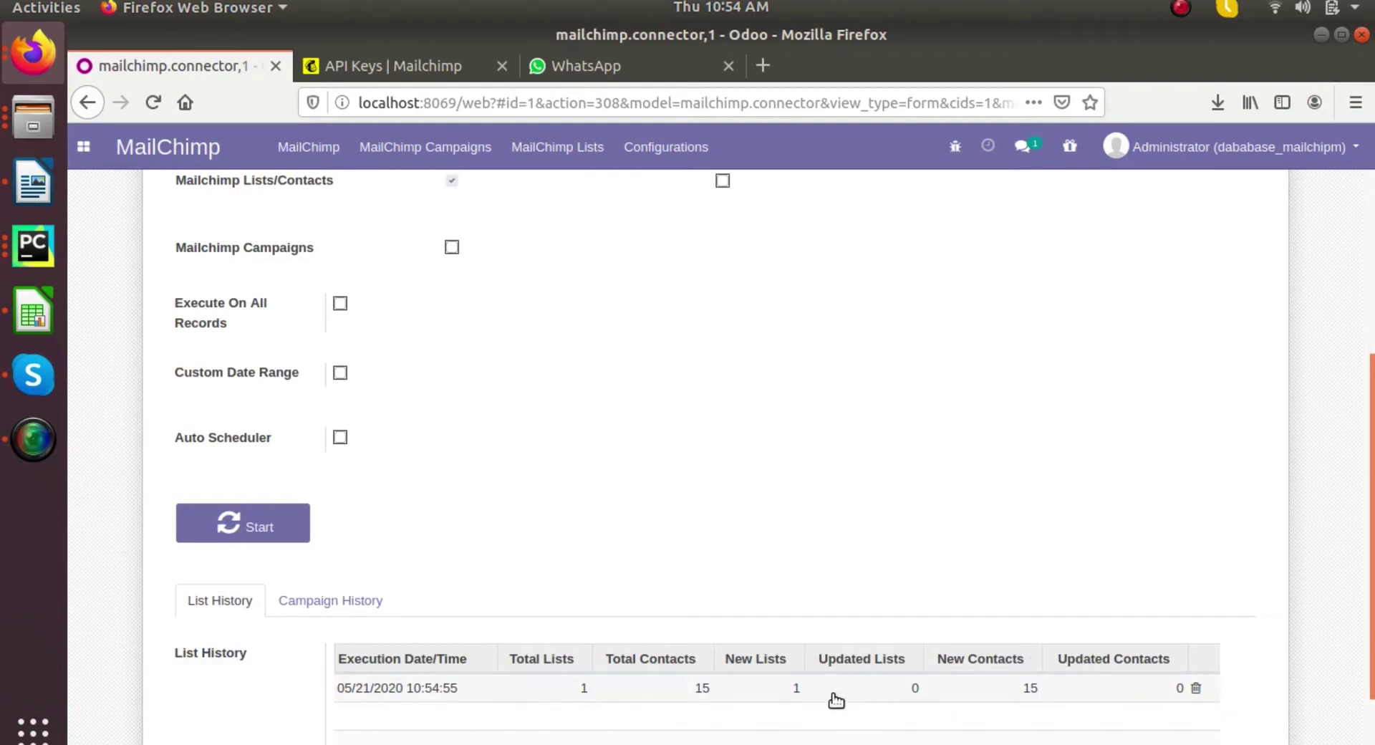
scroll(775, 532, "up", 3)
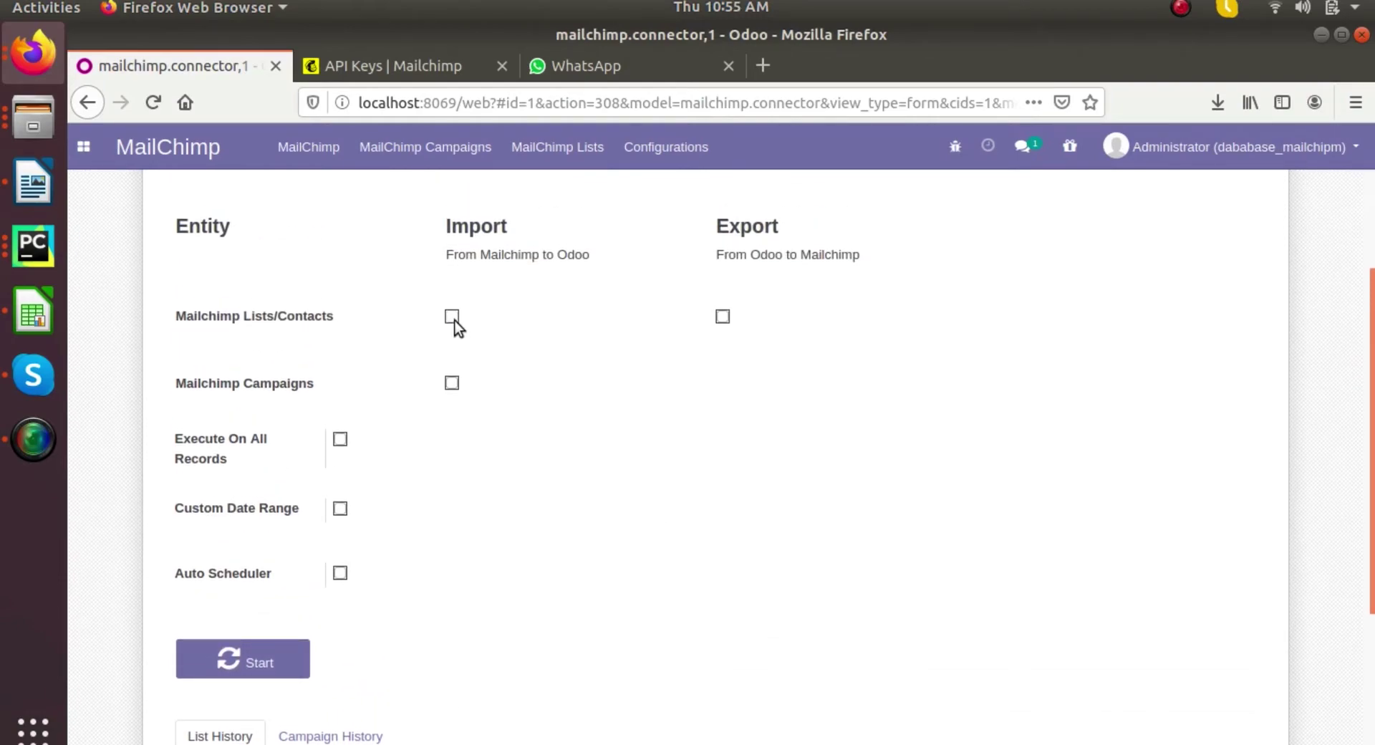
- Set up a campaign import with a custom date range ending May 18
left_click(341, 508)
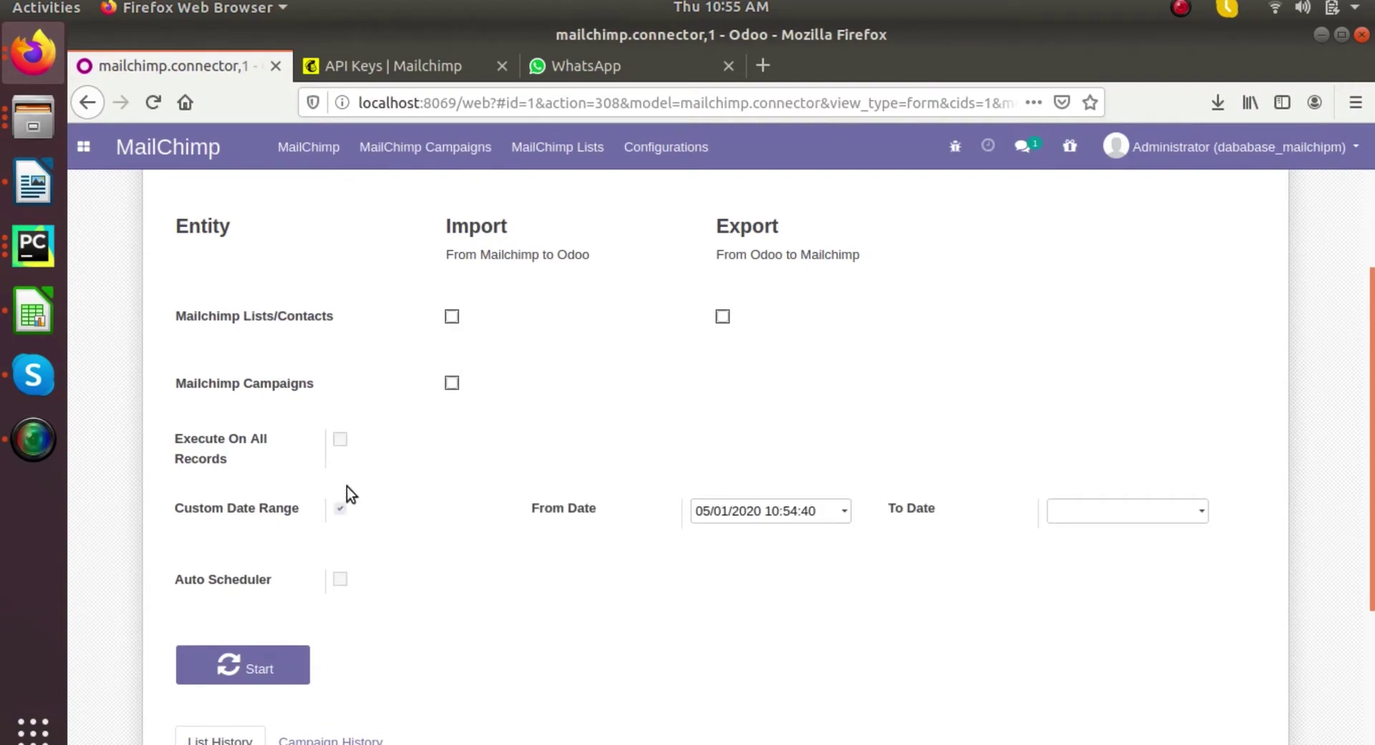
left_click(452, 383)
left_click(770, 510)
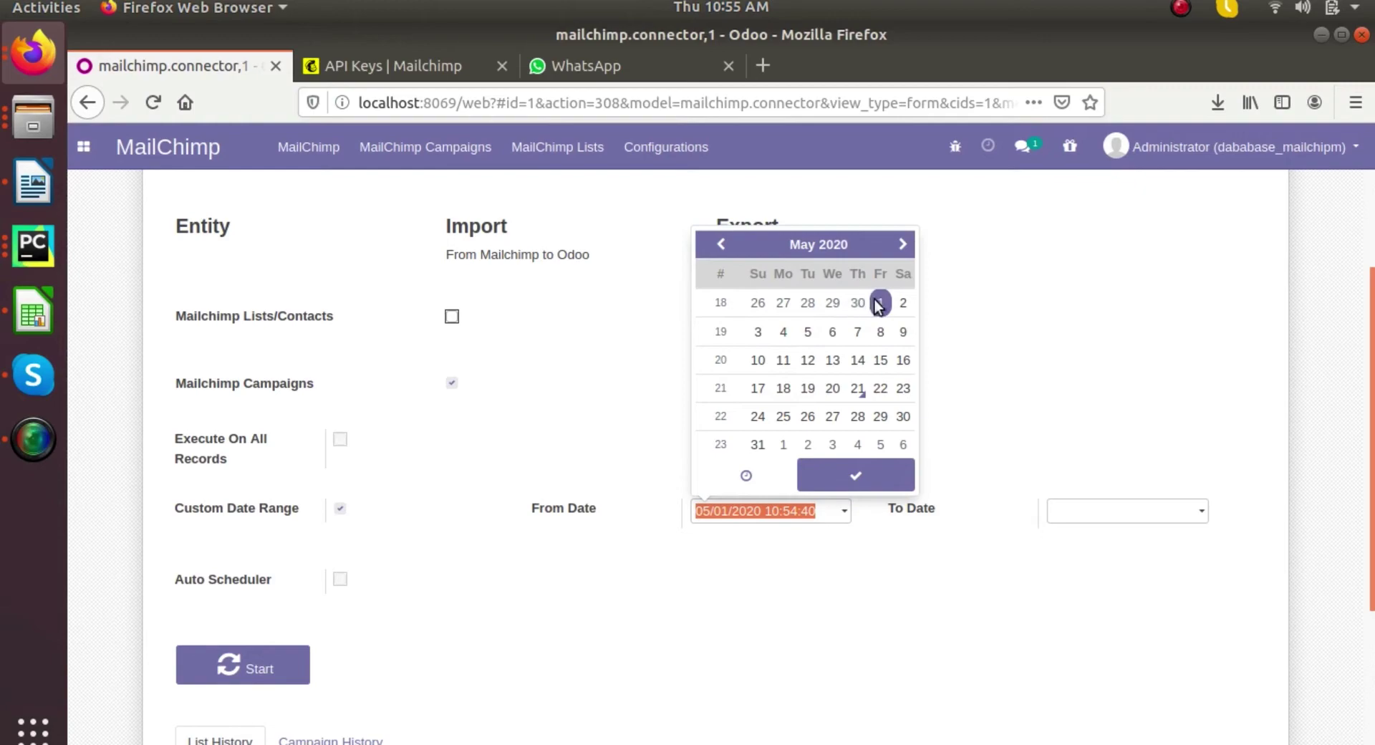
left_click(1053, 507)
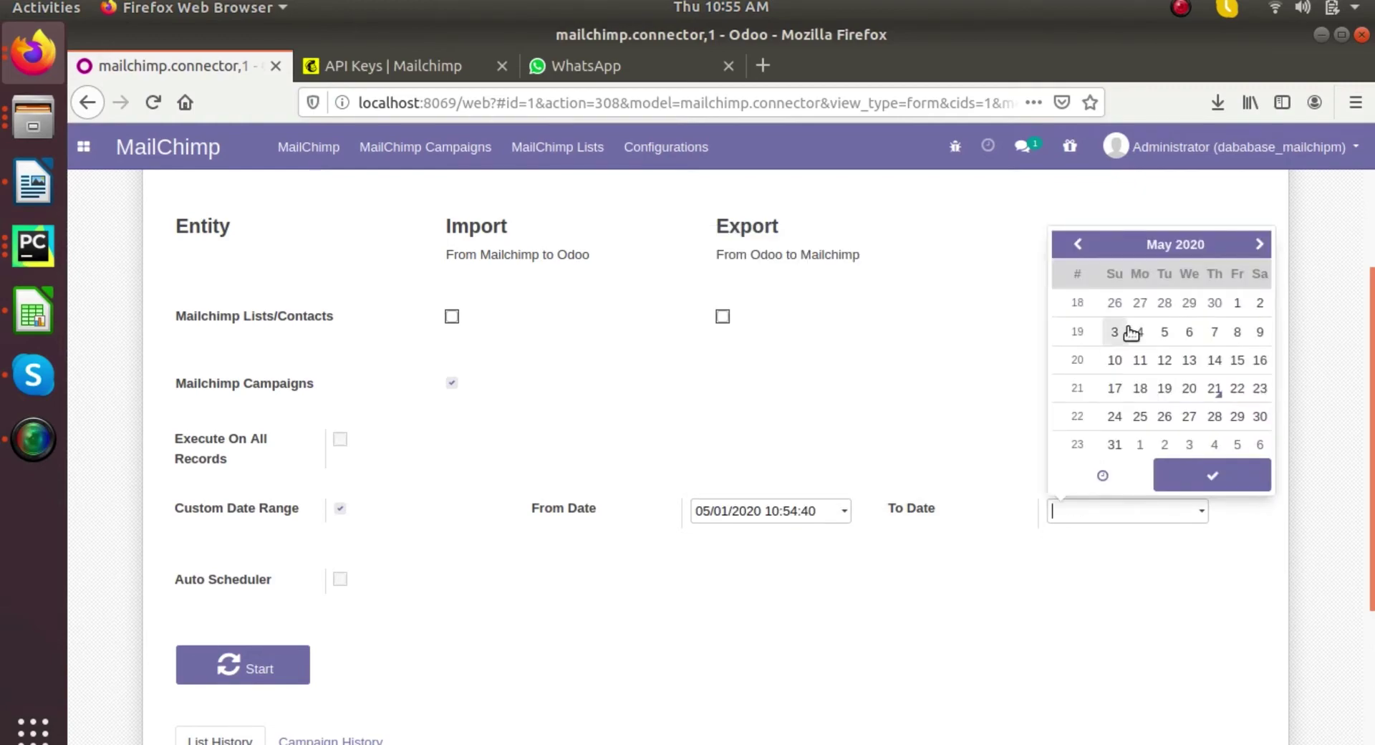
left_click(1139, 331)
left_click(1138, 387)
left_click(764, 451)
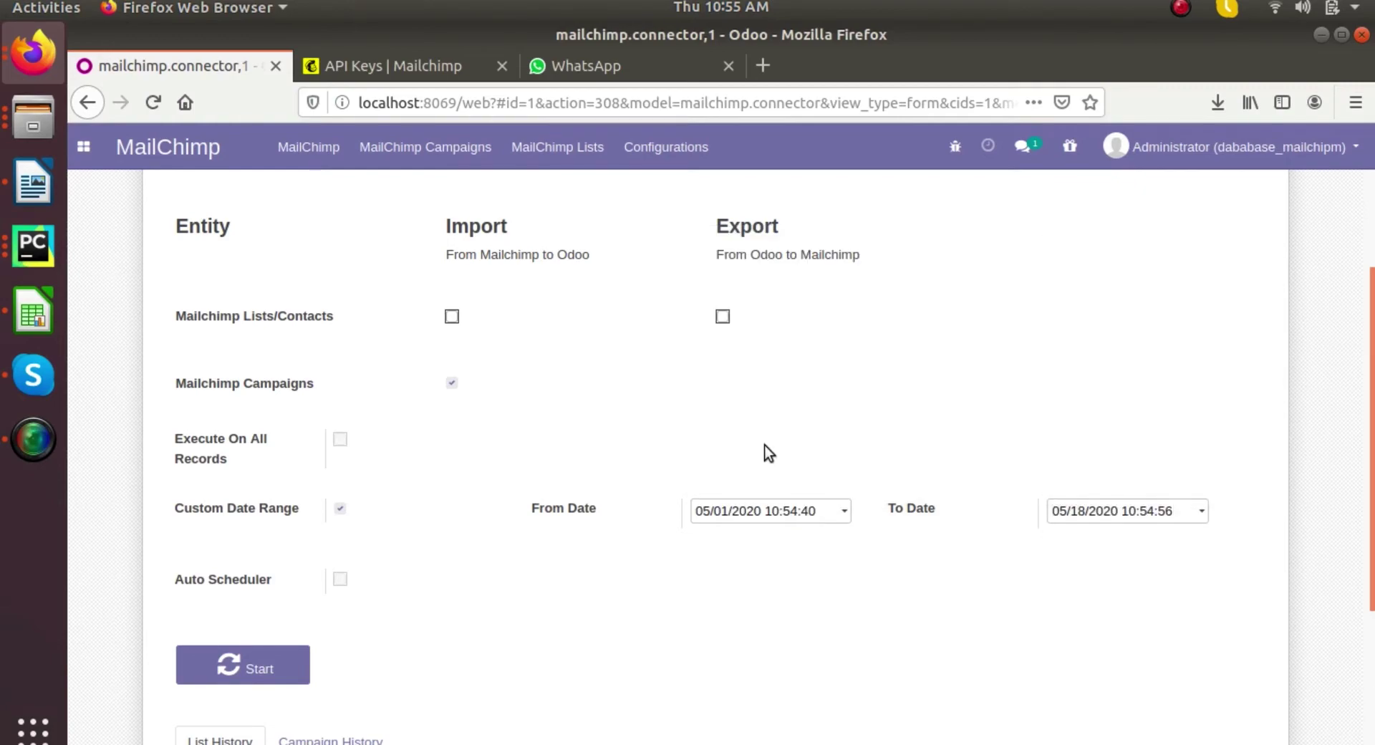
- Run the campaign import, review the imported campaigns, and return to the connector form
scroll(364, 479, "down", 3)
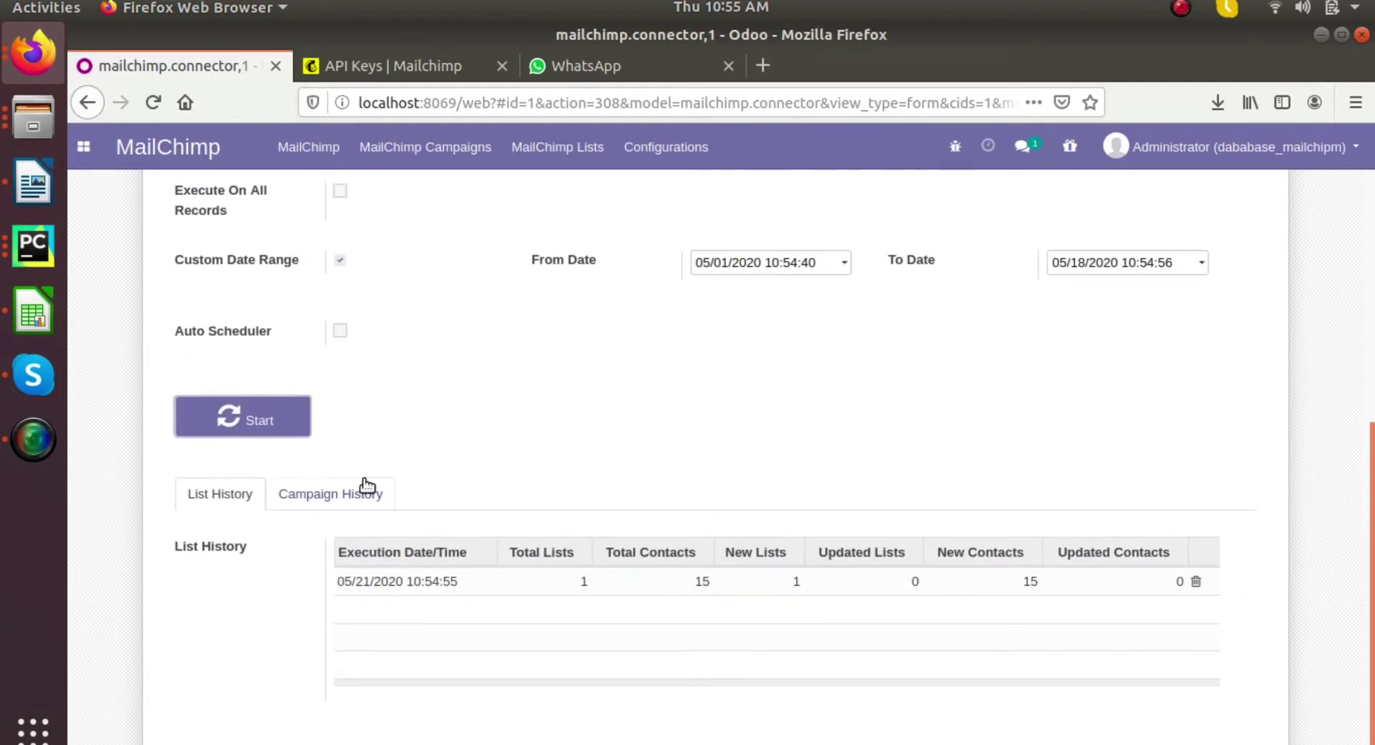
left_click(207, 411)
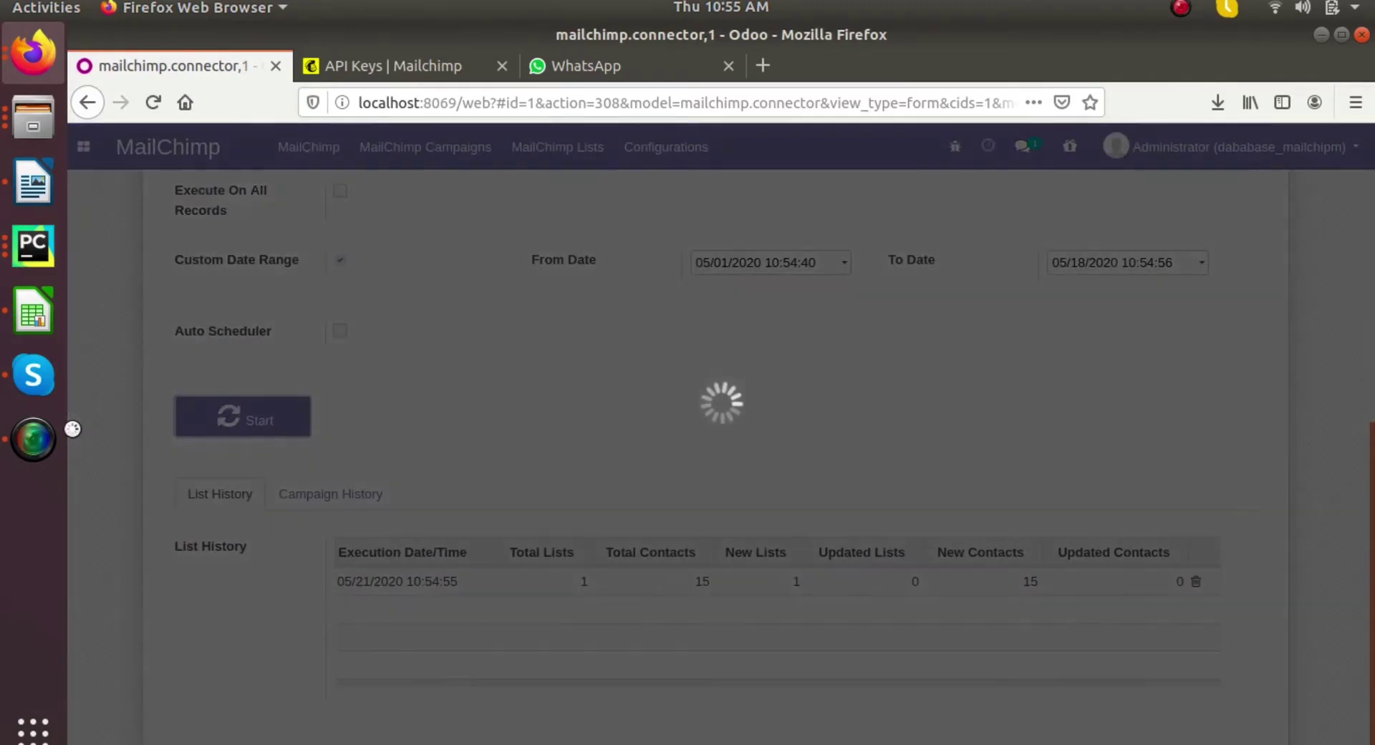
left_click(33, 438)
left_click(736, 416)
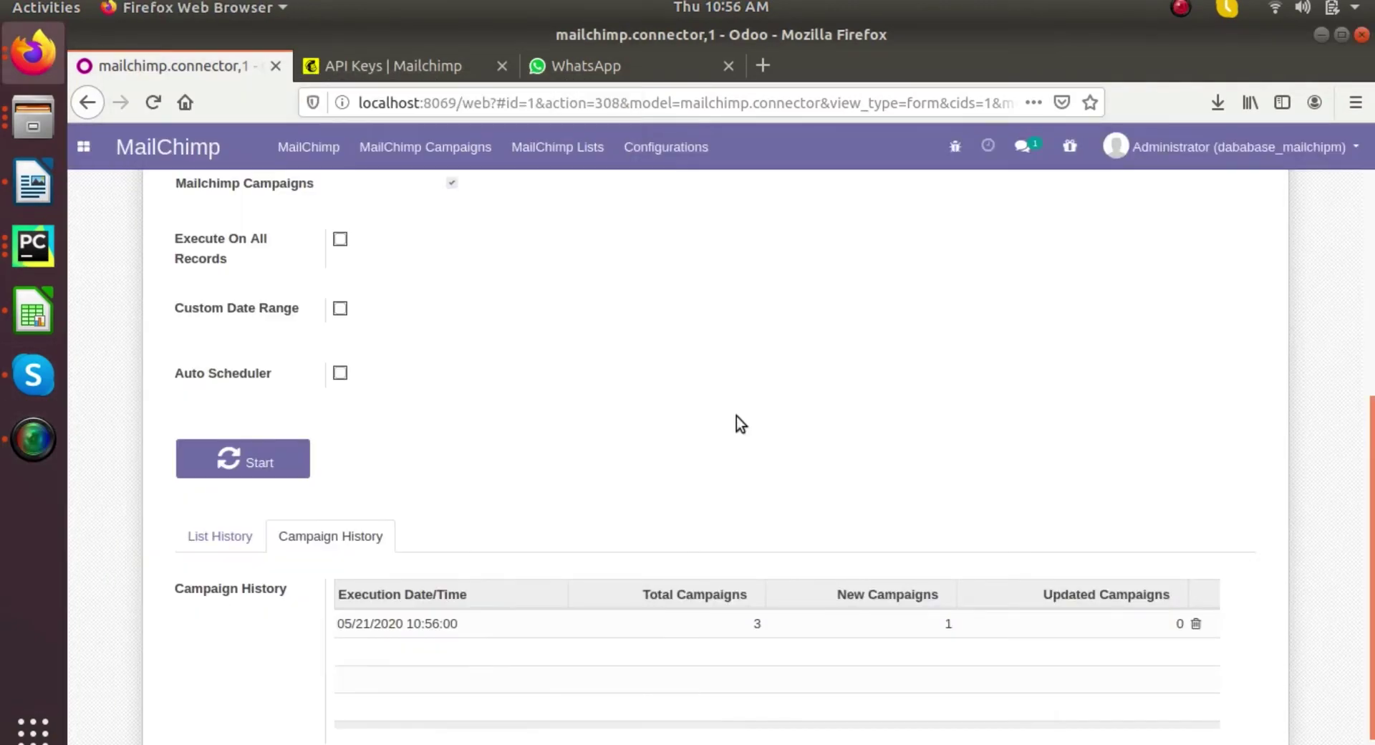
scroll(828, 622, "up", 4)
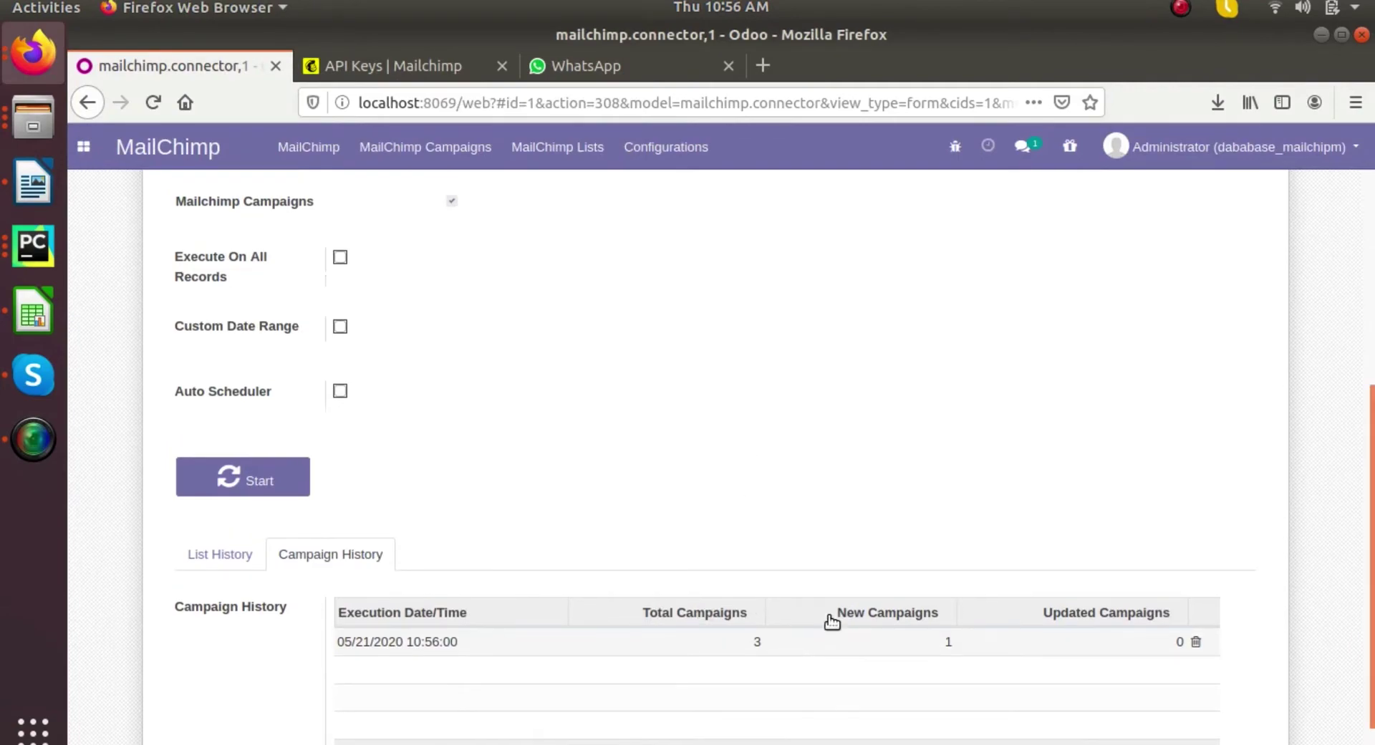
scroll(1163, 242, "up", 2)
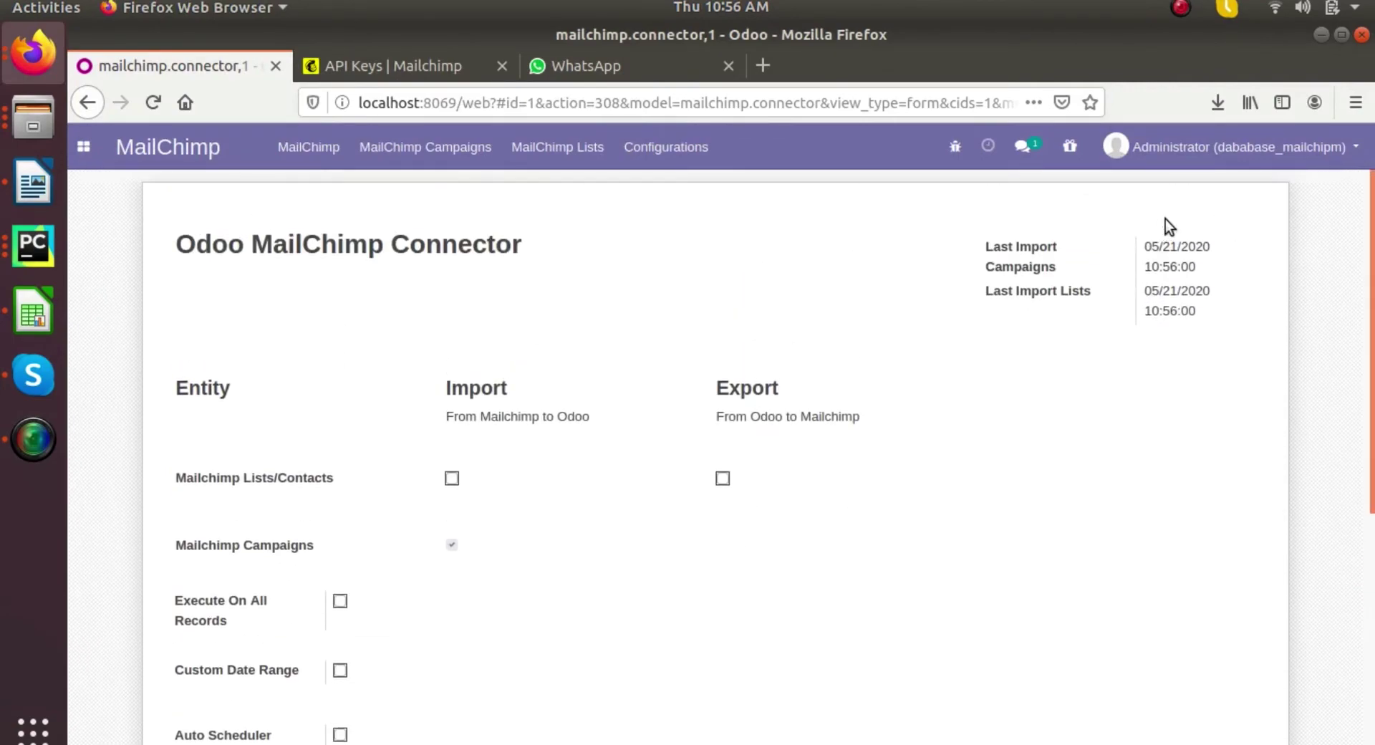
left_click(404, 147)
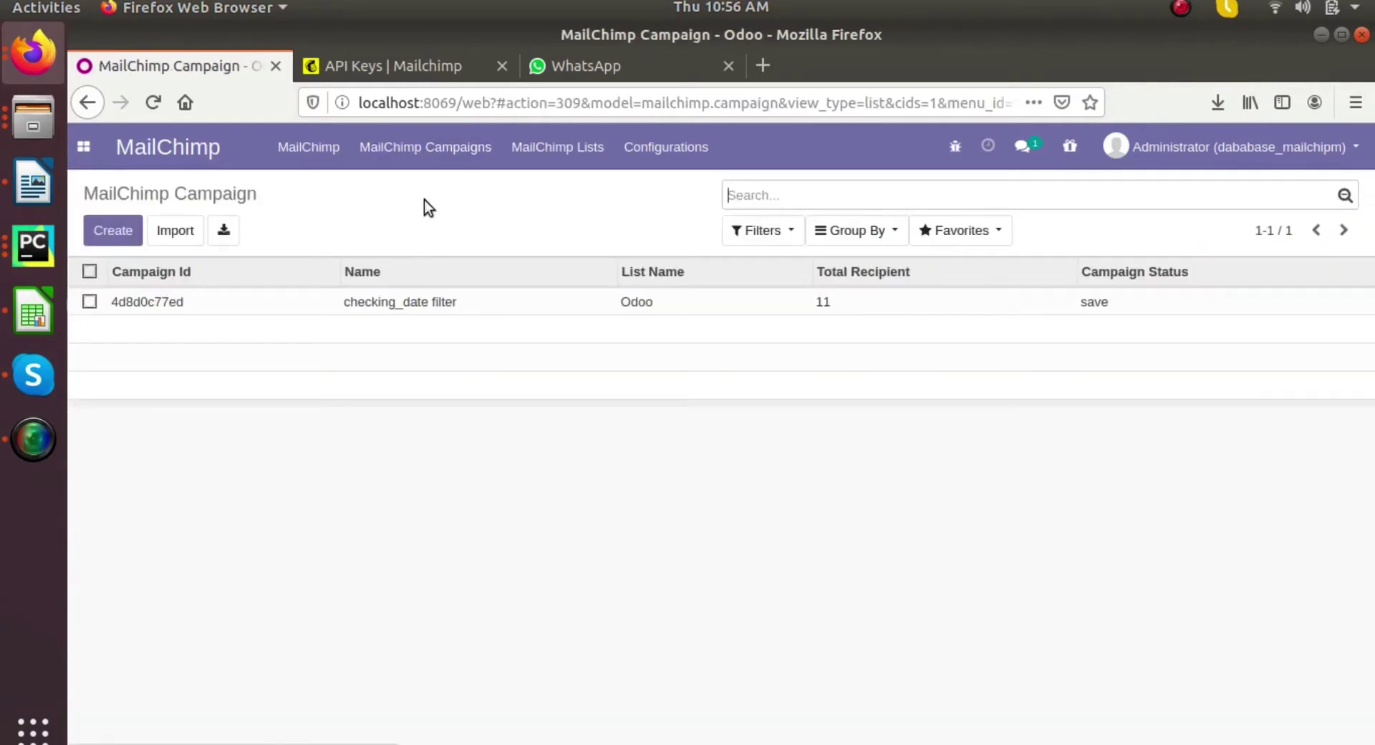
left_click(309, 147)
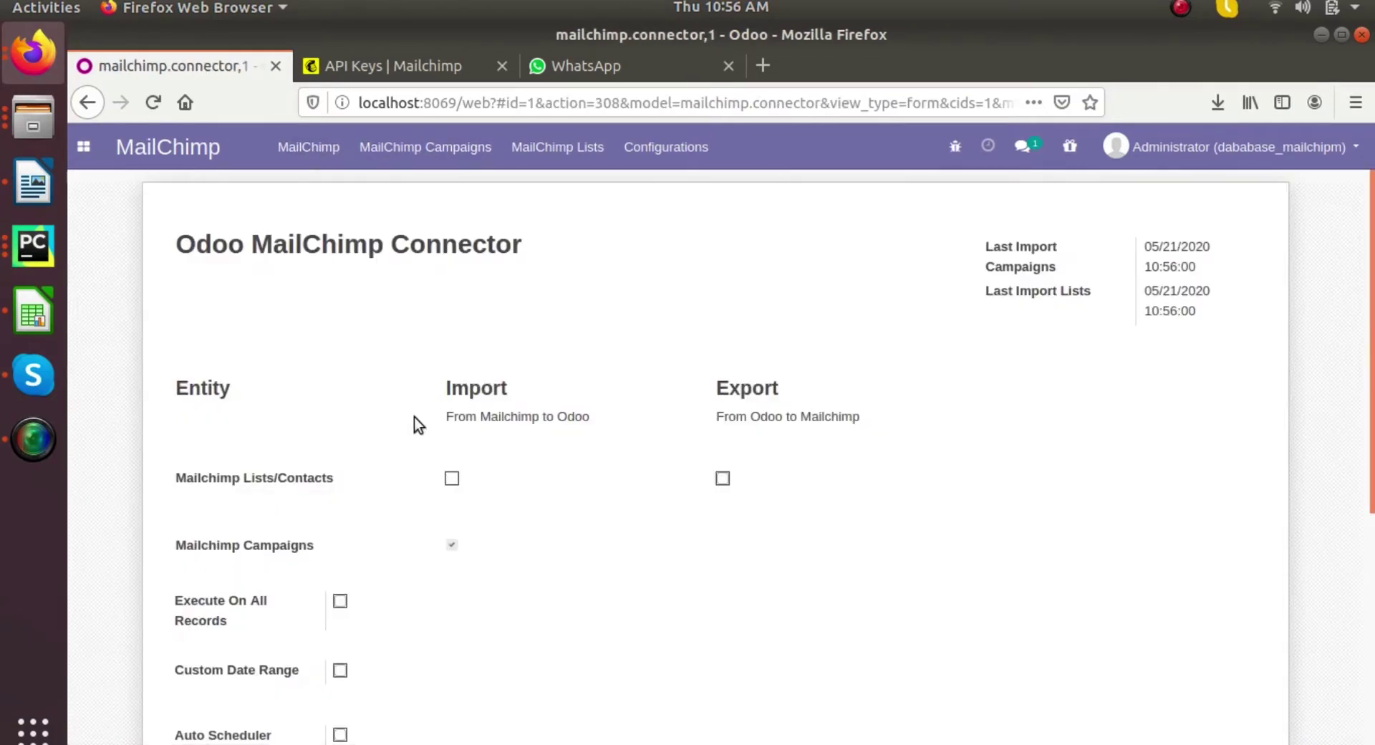
scroll(414, 423, "down", 2)
- Re-run the campaign import on all records, check Campaign History, then view the three campaigns
left_click(340, 466)
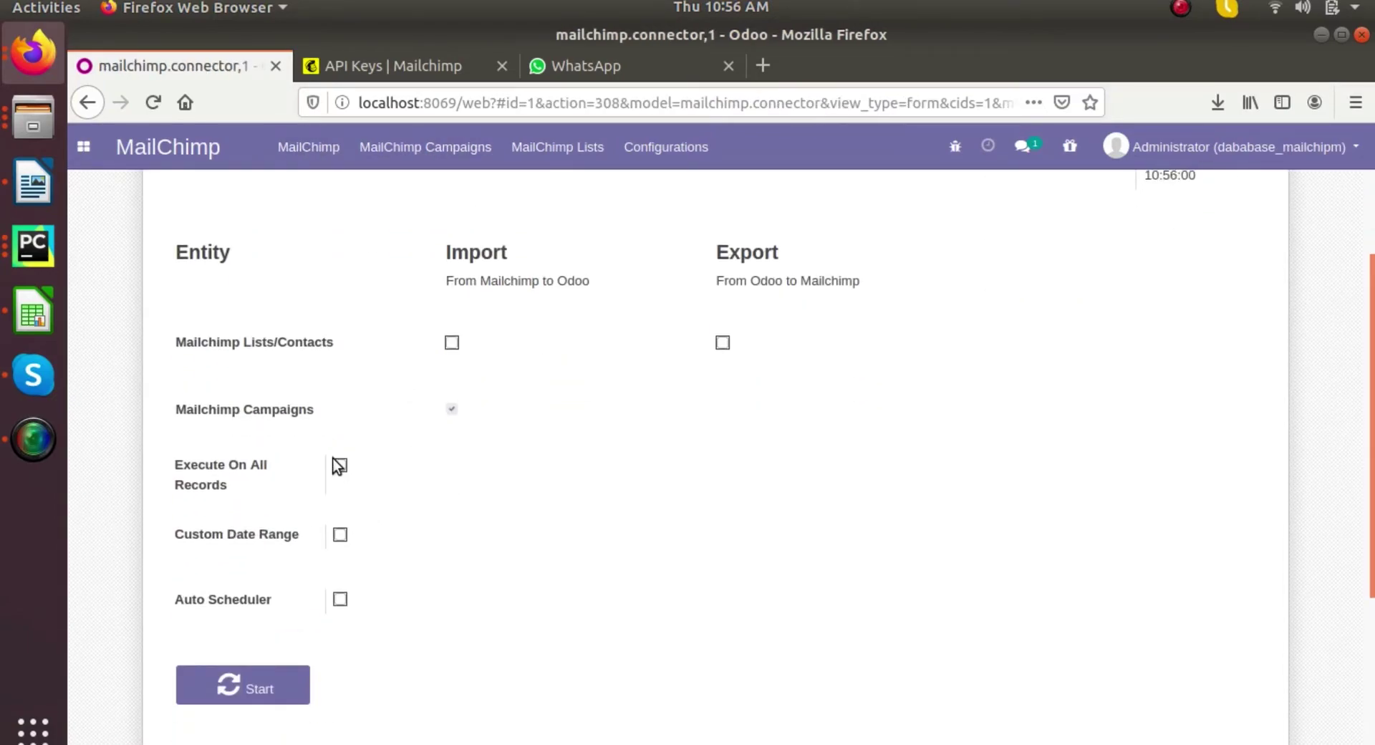
scroll(338, 470, "down", 2)
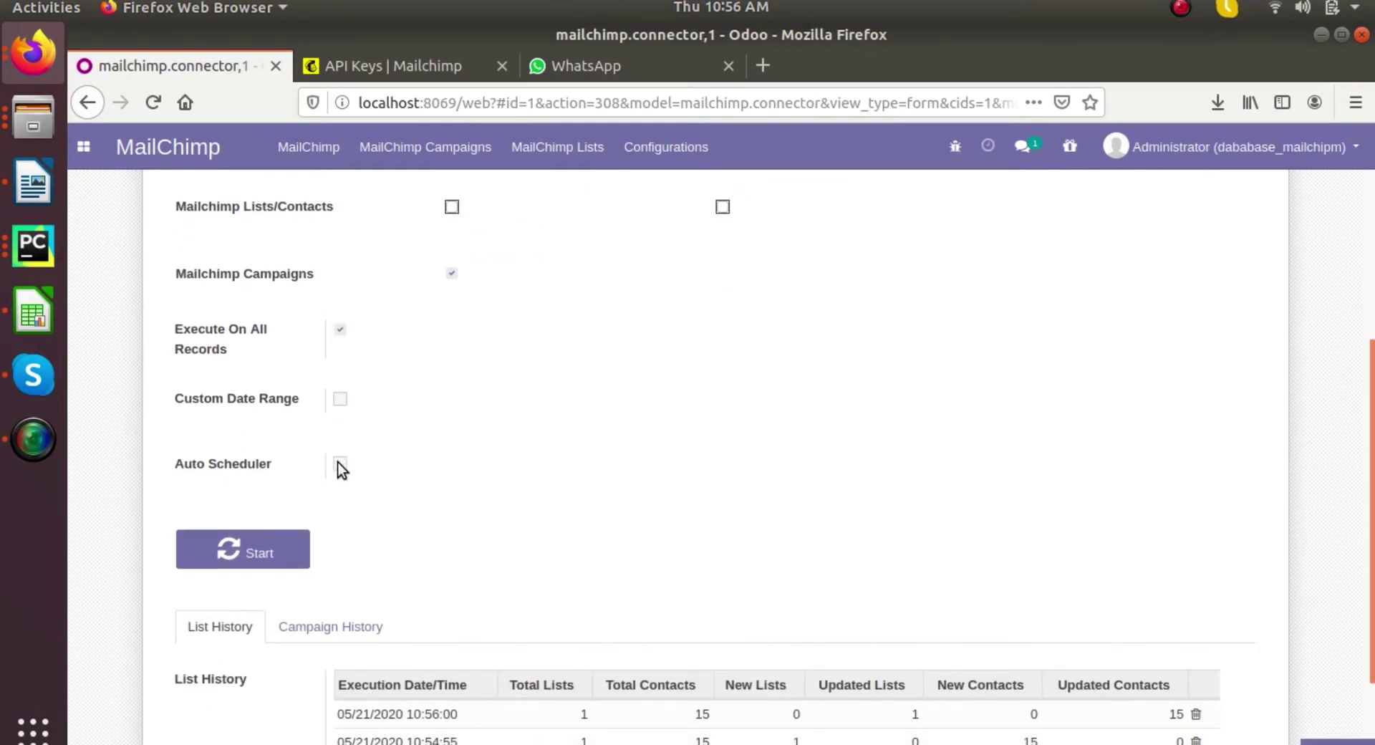
left_click(254, 552)
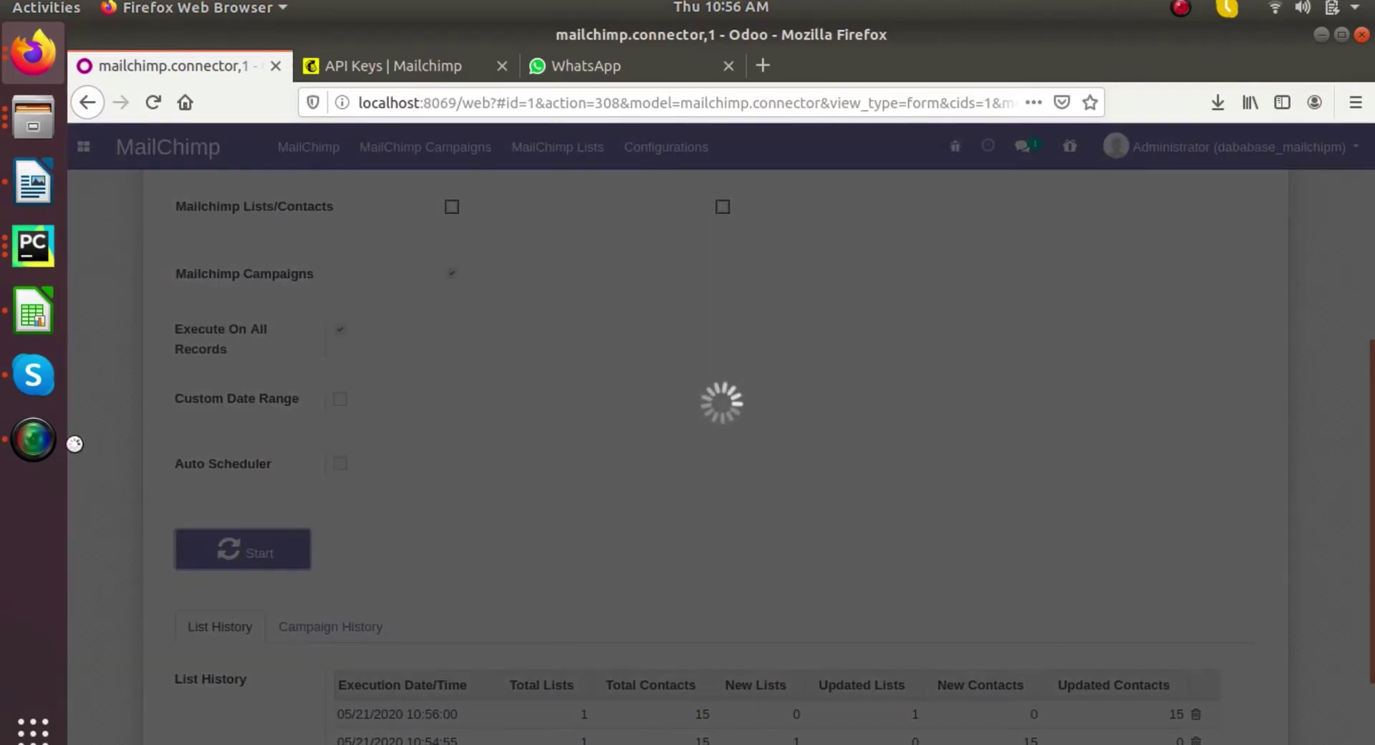
left_click(33, 438)
left_click(250, 148)
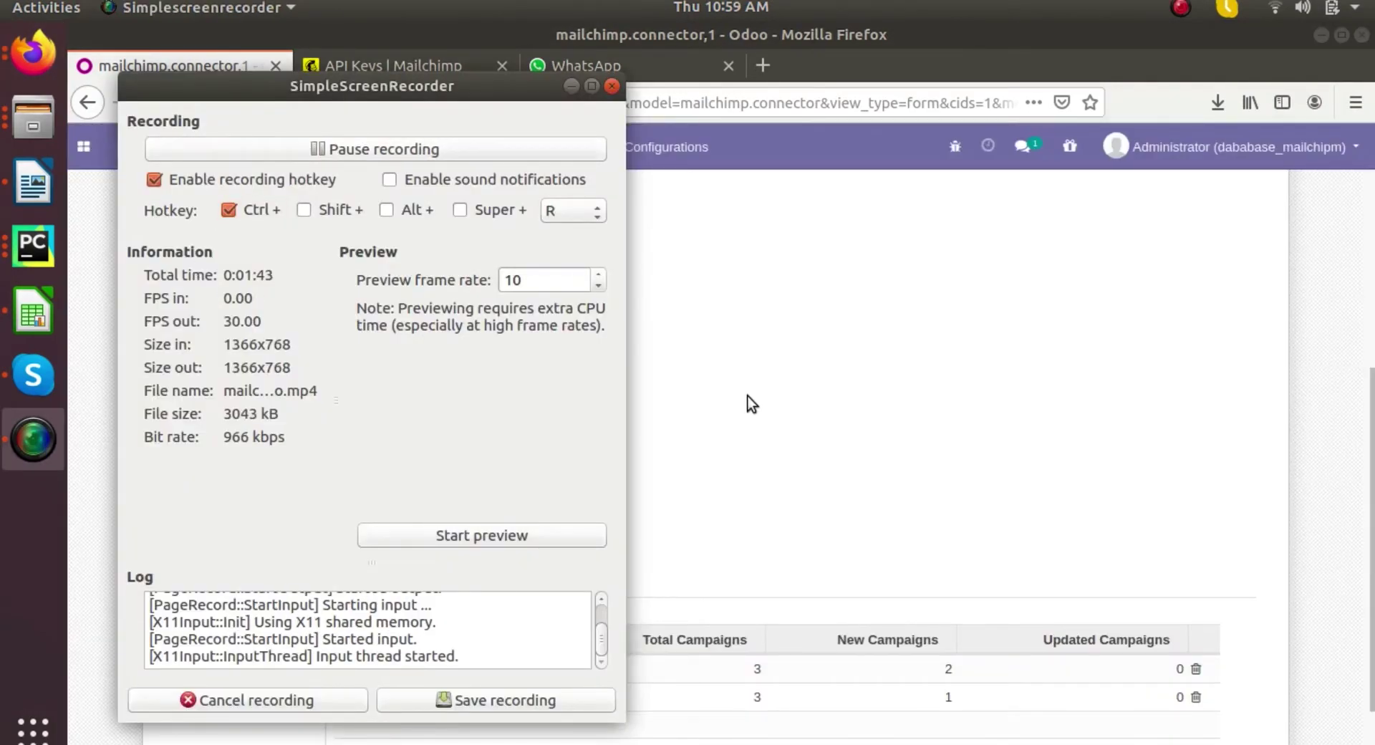
left_click(748, 396)
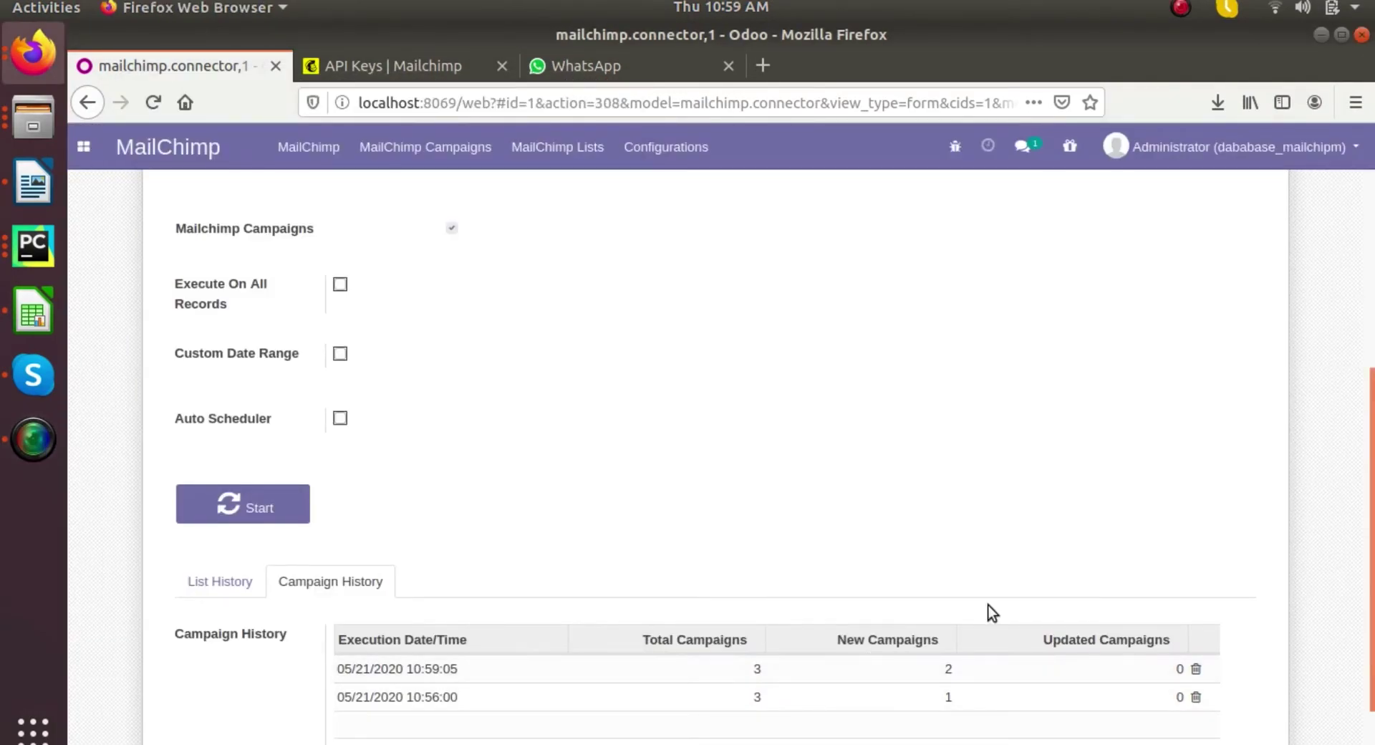
scroll(988, 605, "up", 5)
left_click(452, 147)
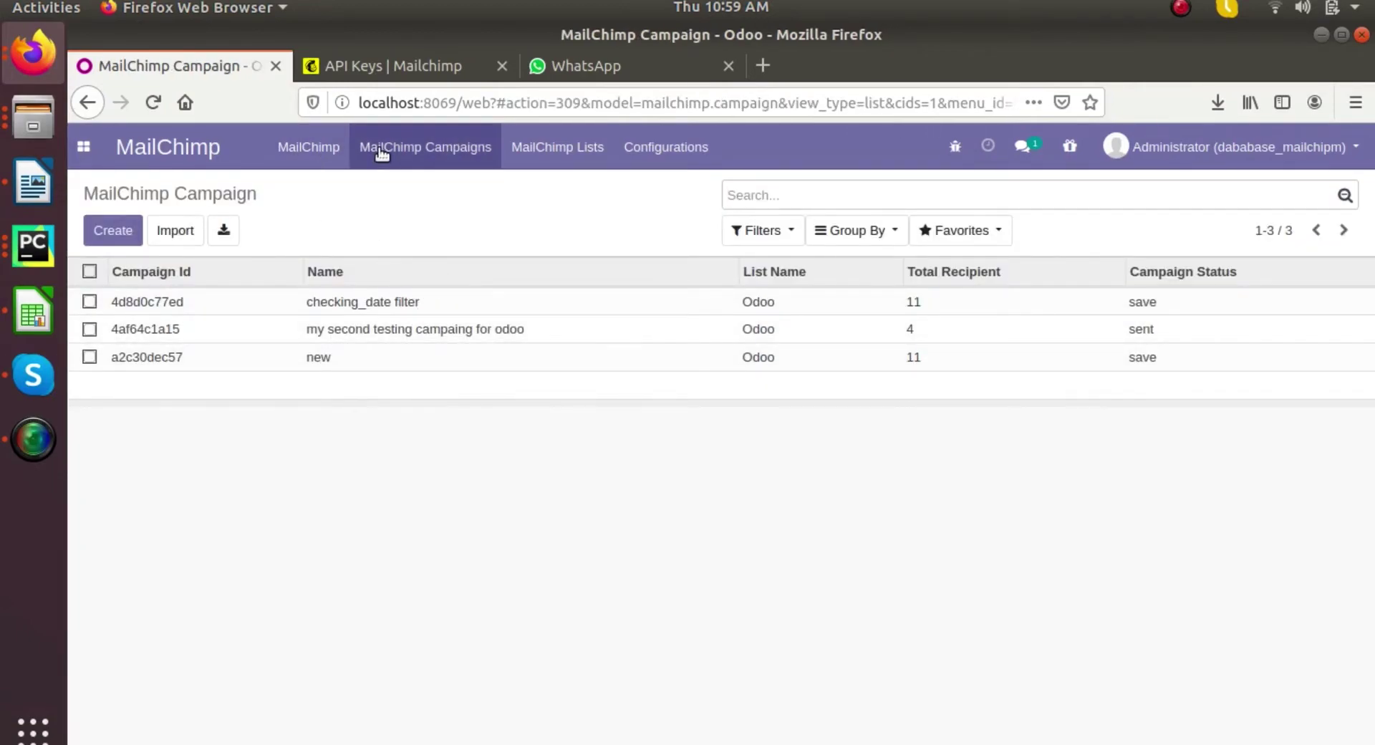
left_click(324, 146)
left_click(88, 152)
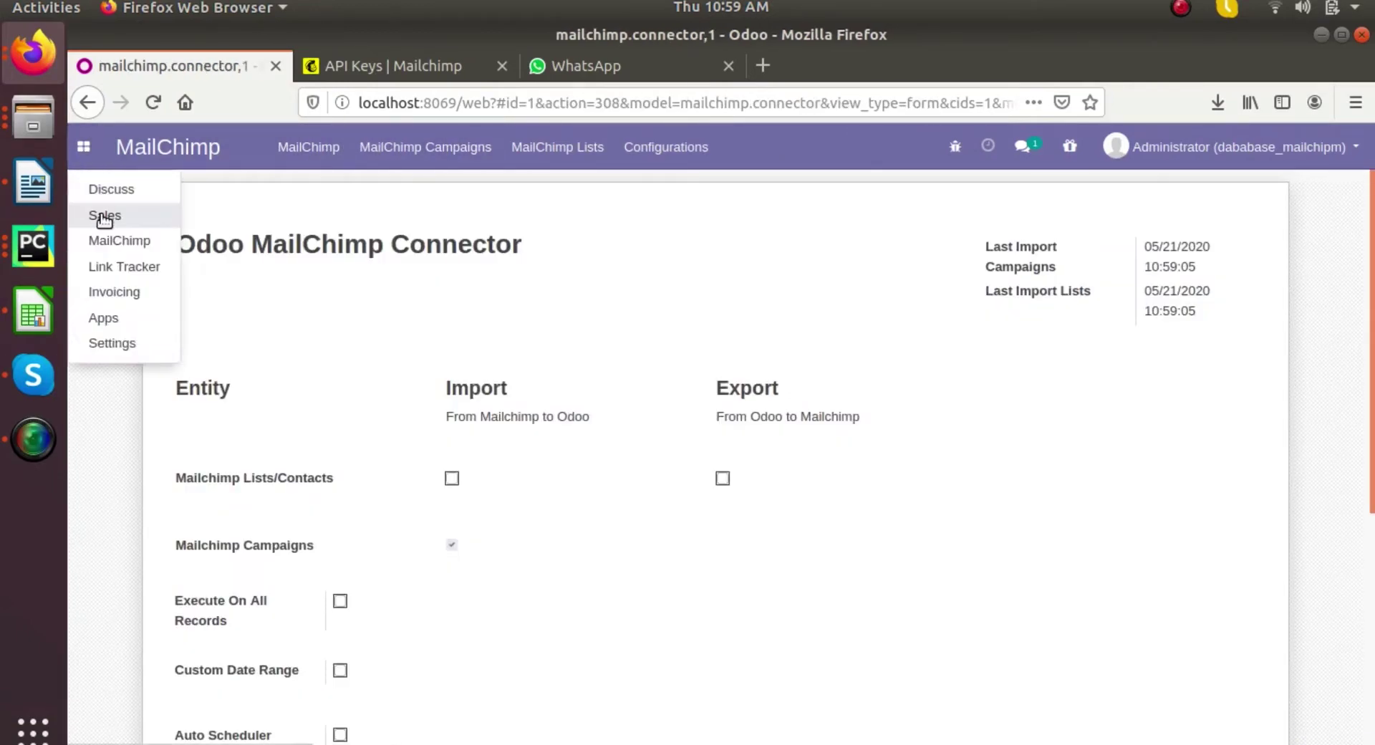
left_click(103, 215)
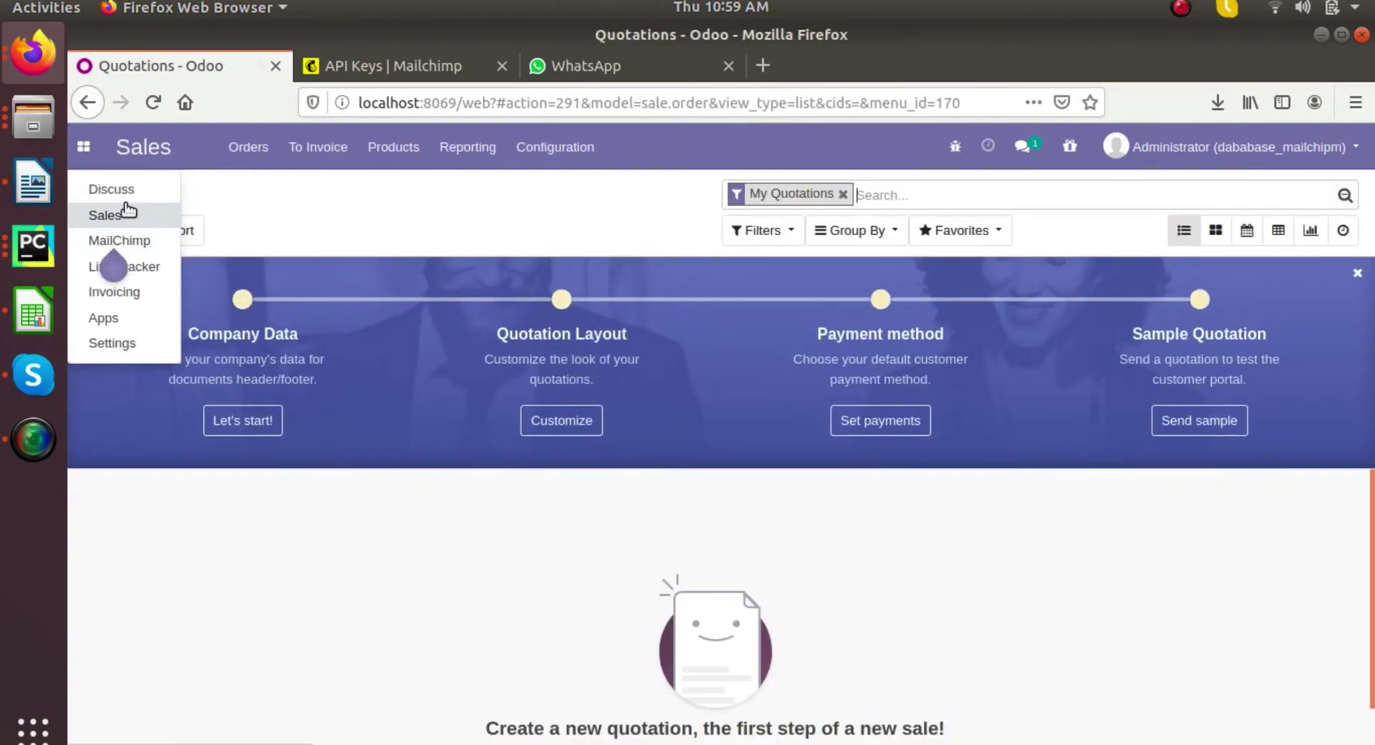
left_click(139, 245)
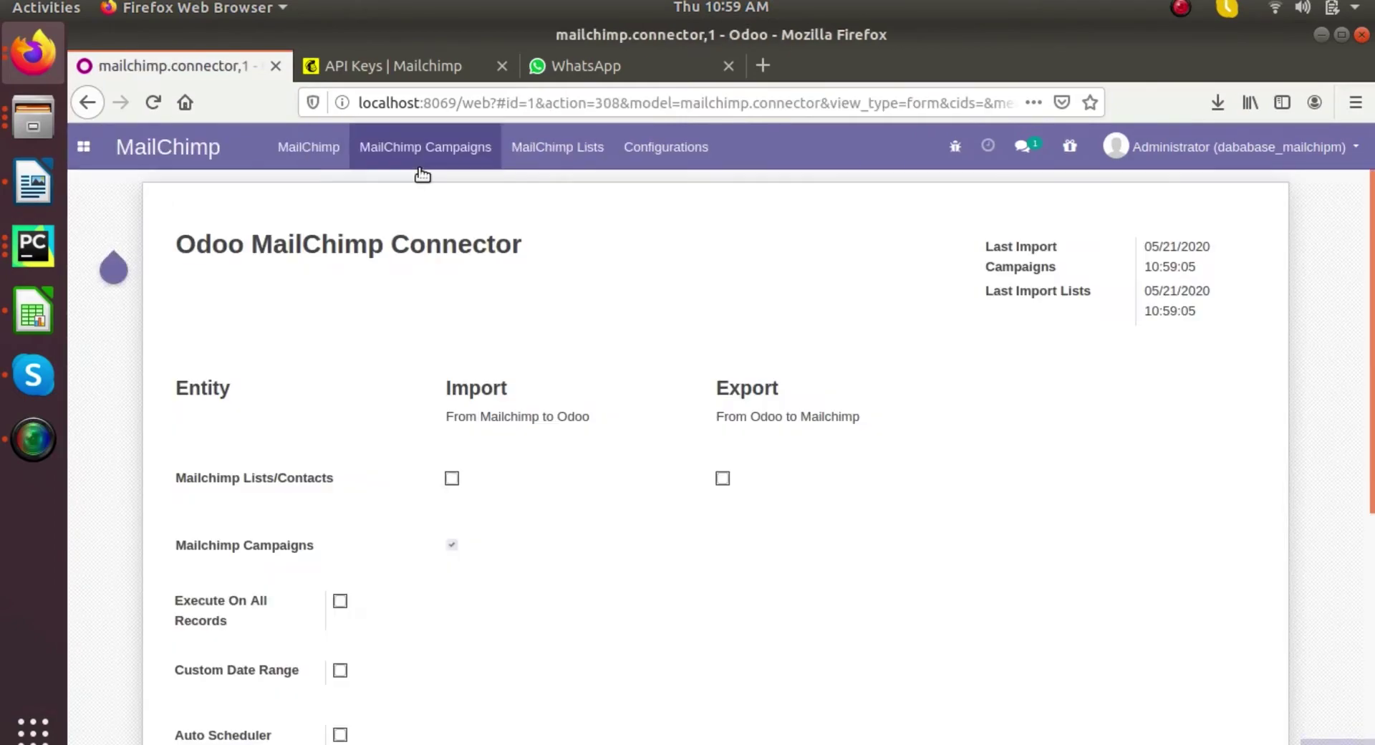
left_click(544, 147)
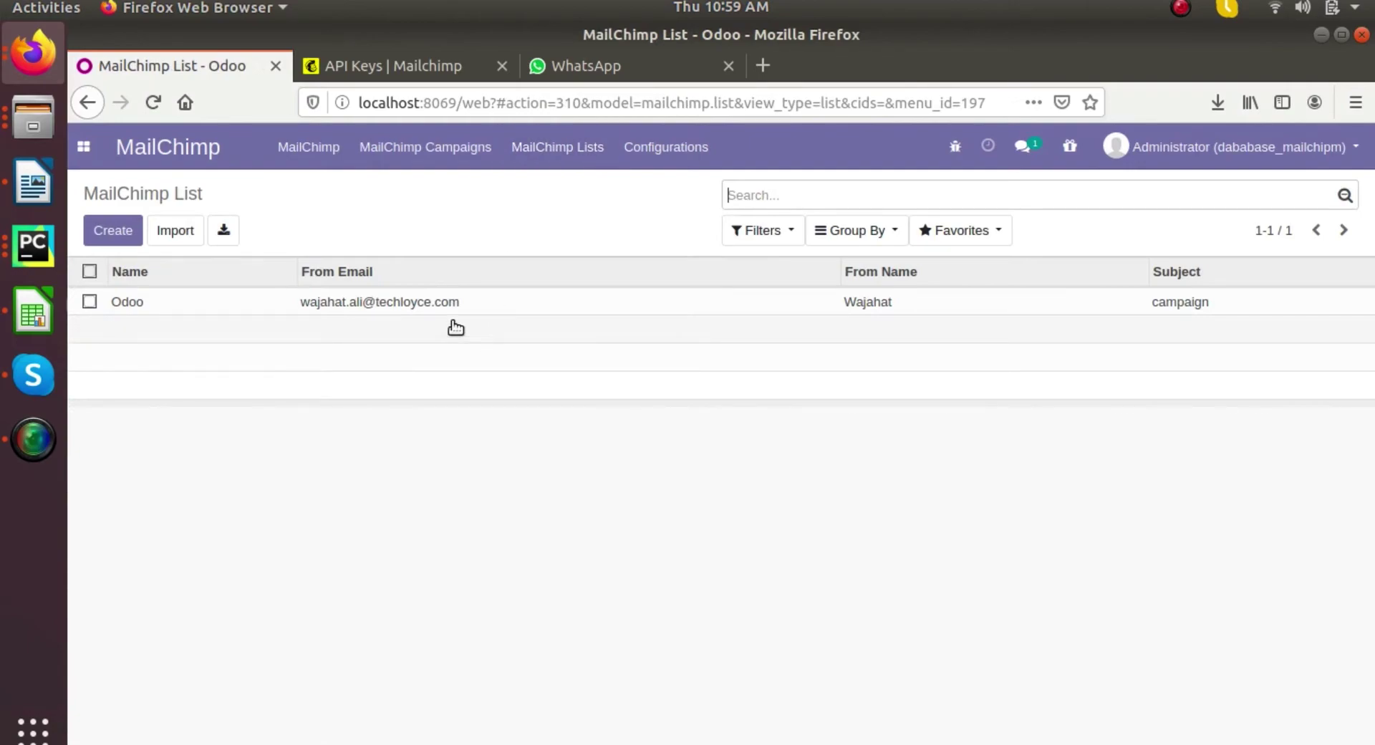
left_click(424, 301)
scroll(599, 464, "down", 5)
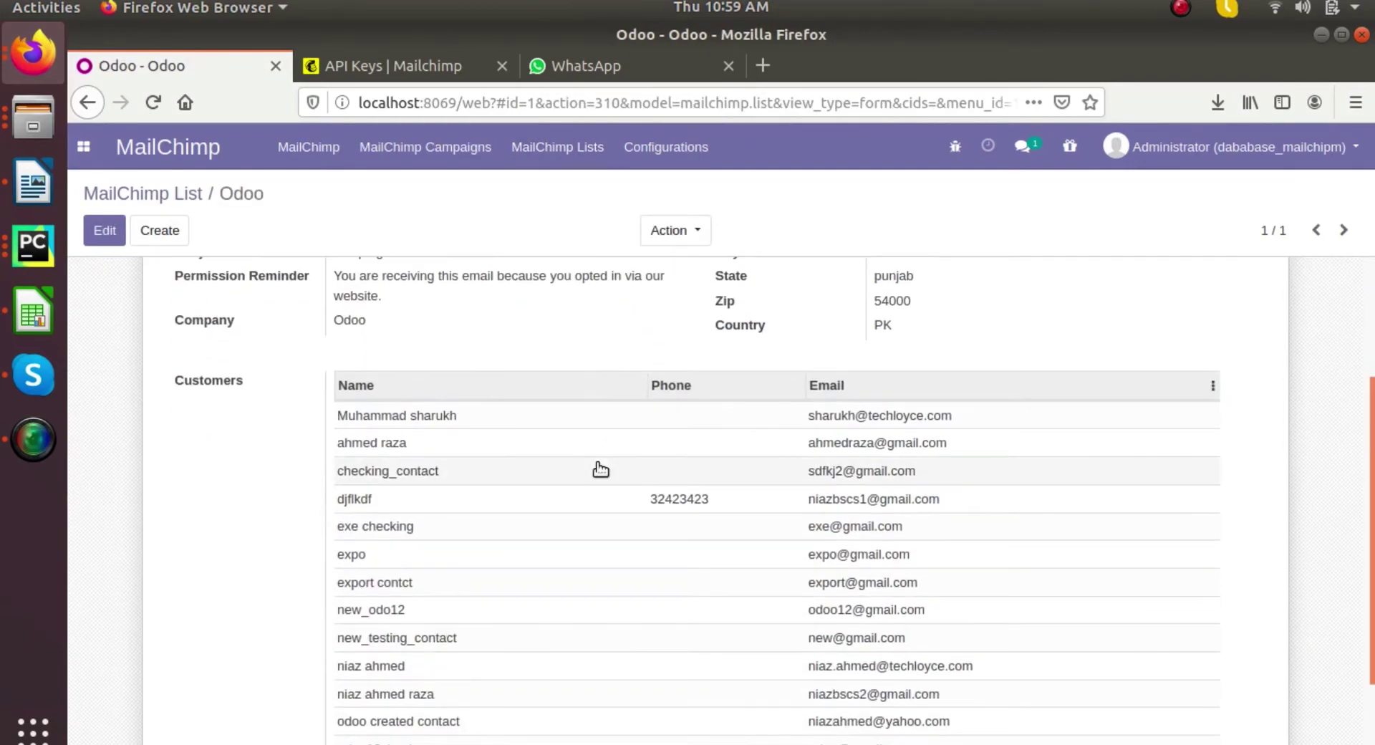
scroll(600, 469, "up", 5)
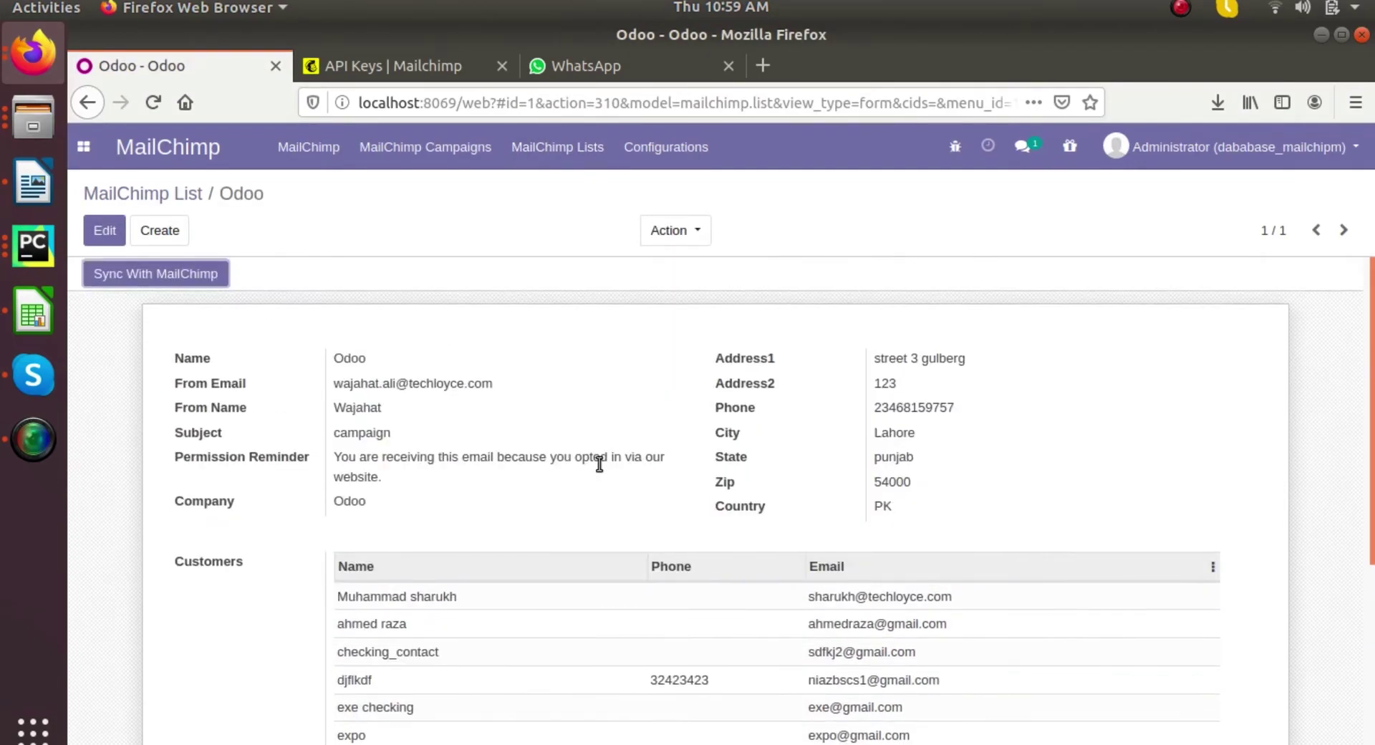
left_click(430, 149)
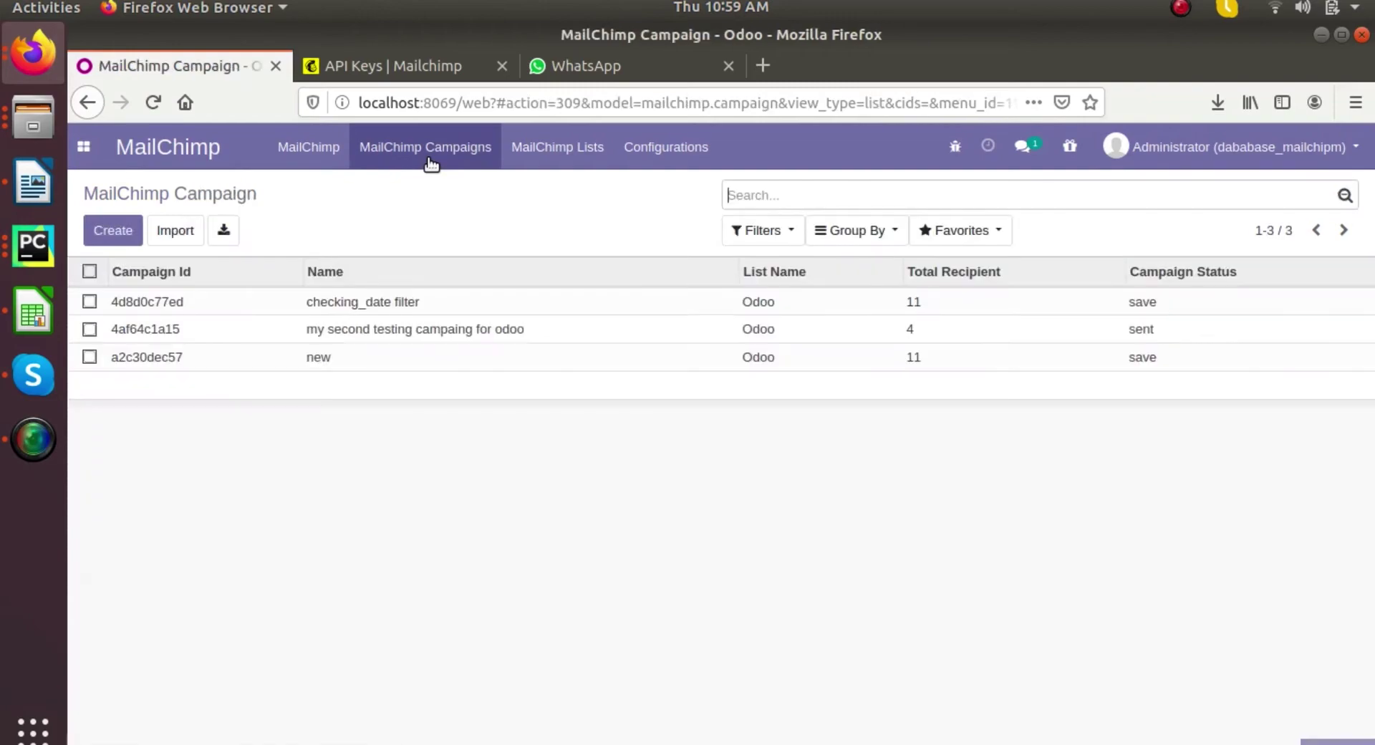
- In the Apps module manager, remove the Apps filter and search for 'conta'
left_click(397, 308)
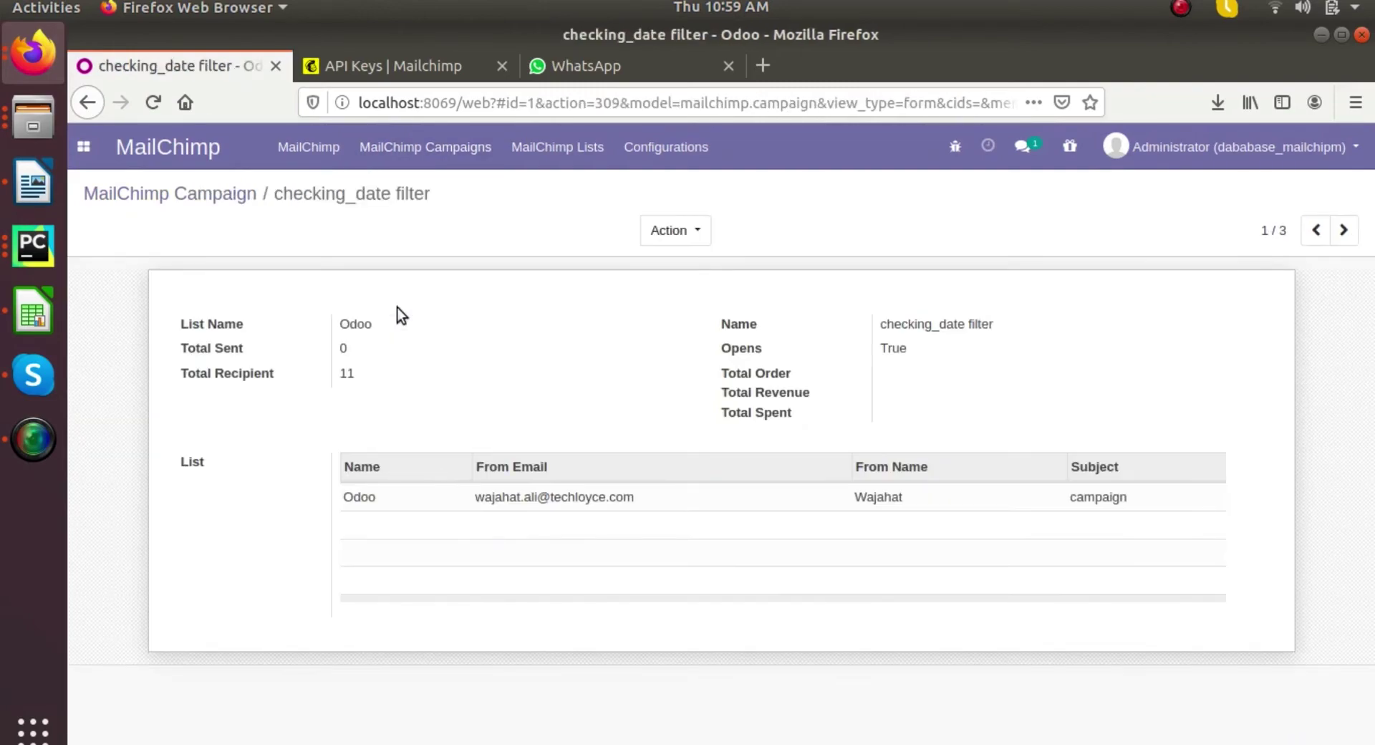
left_click(83, 146)
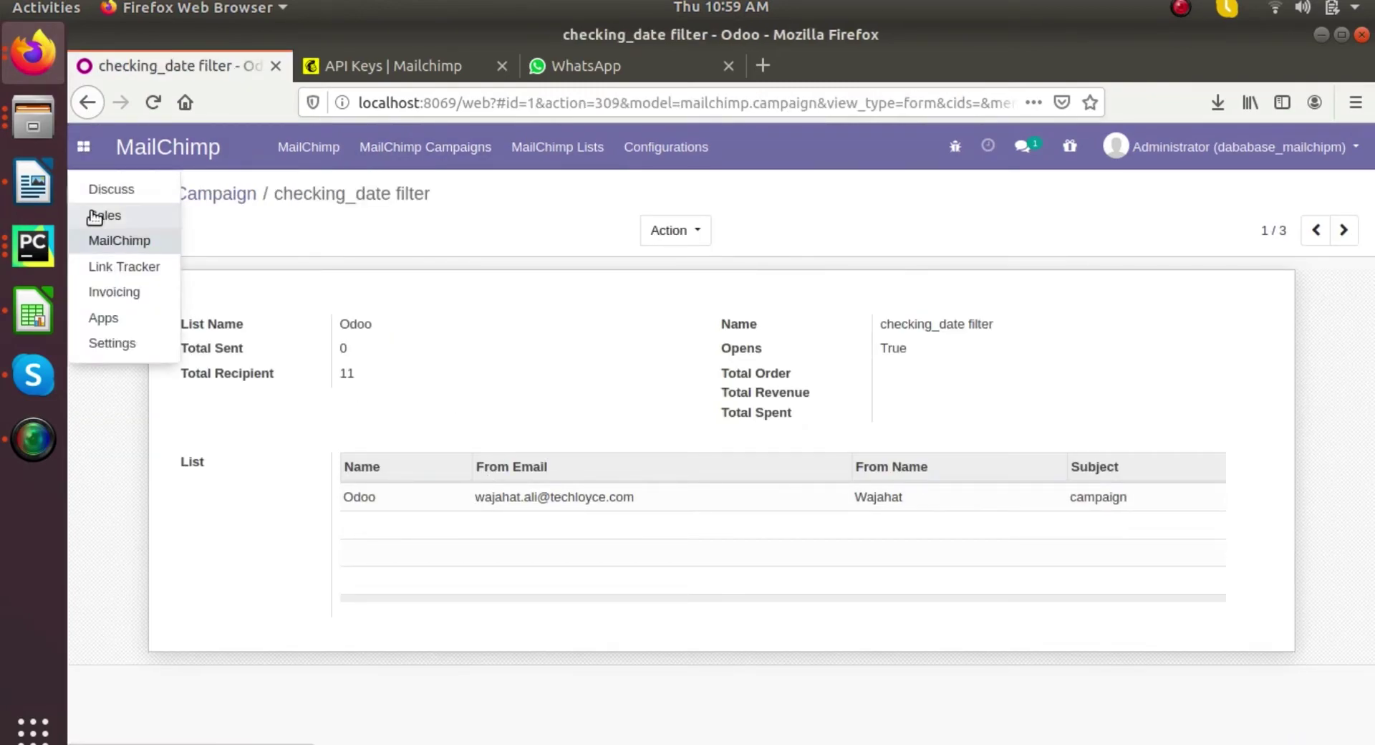
left_click(118, 319)
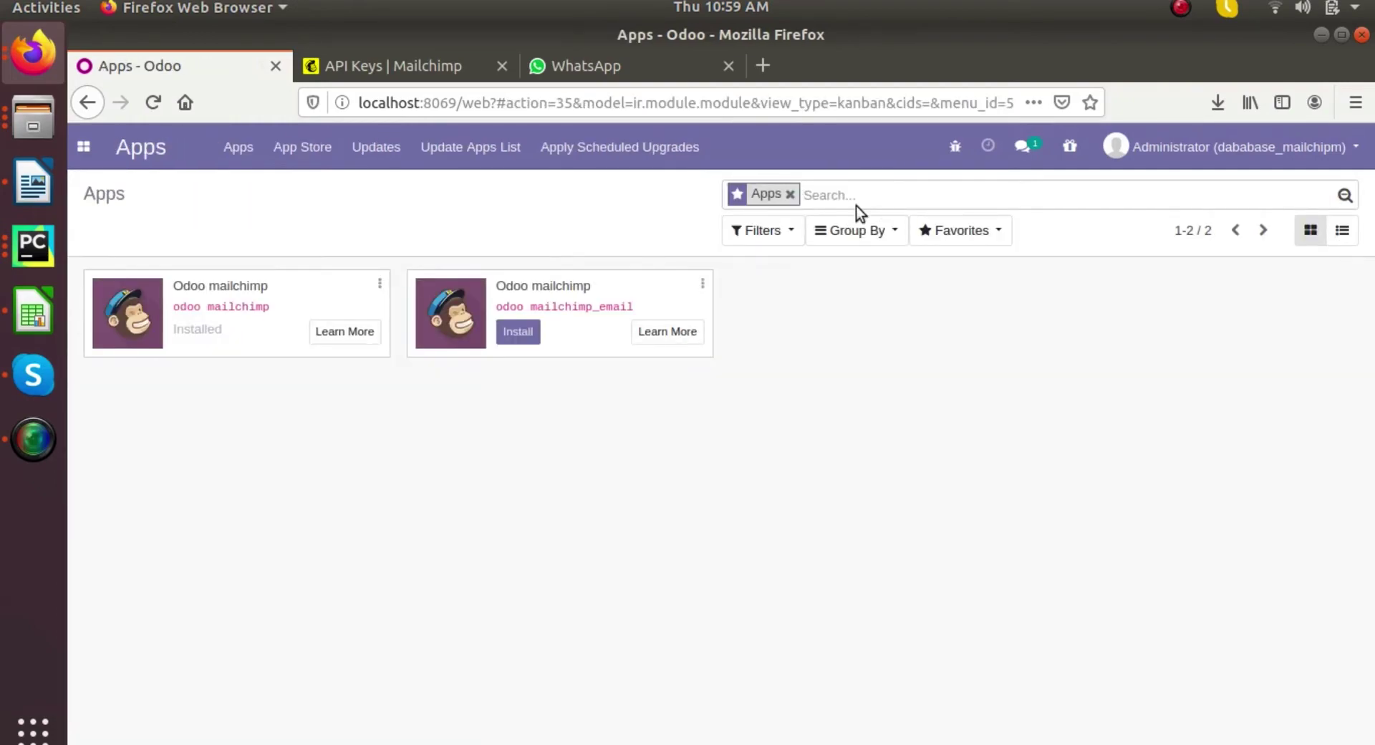
key("BackSpace")
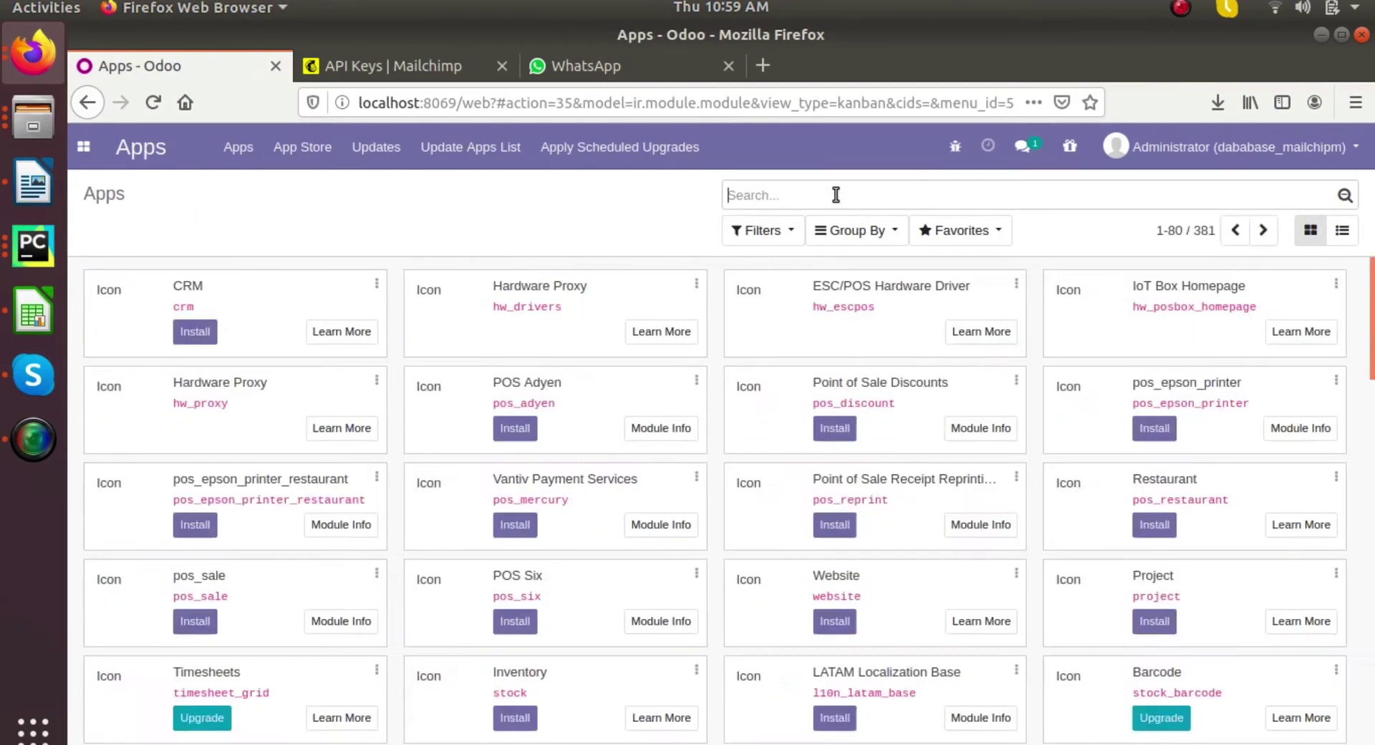
type("conta")
key("Return")
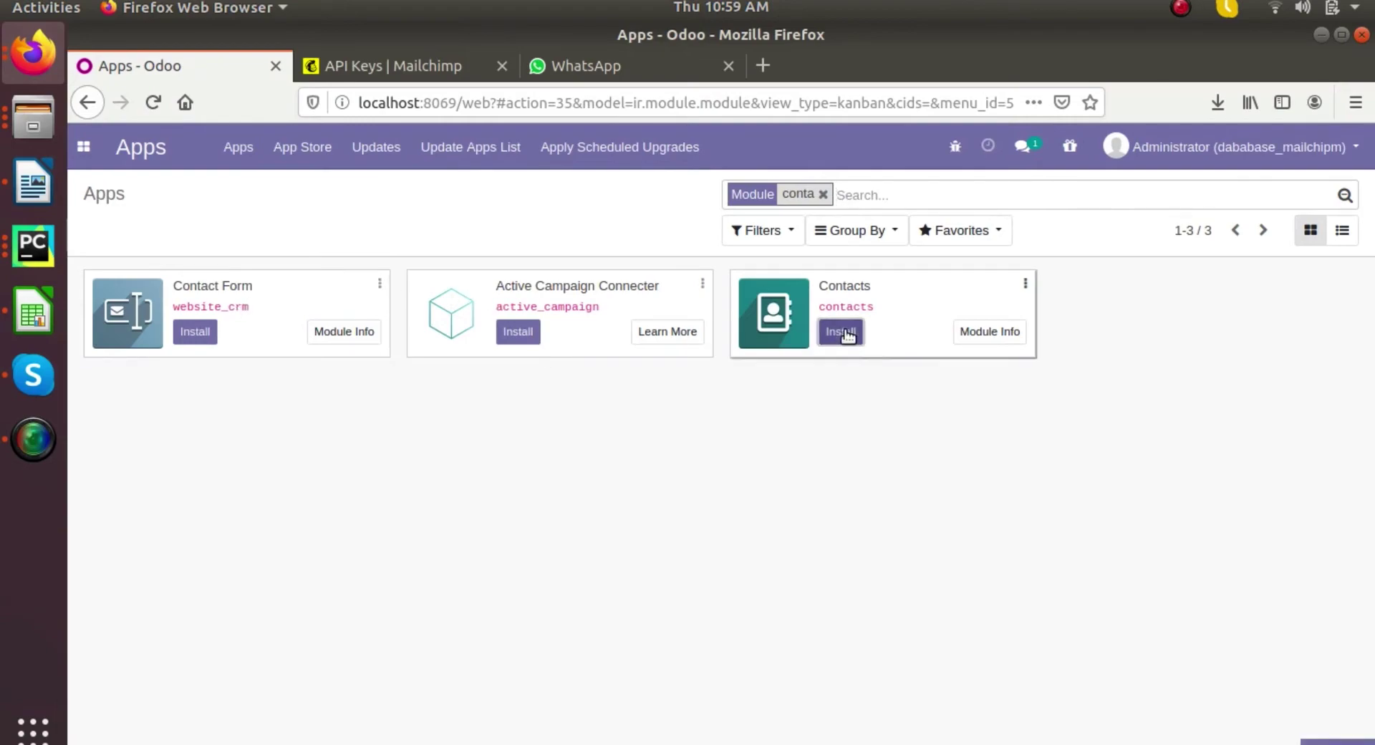
- Install the Contacts app
left_click(41, 432)
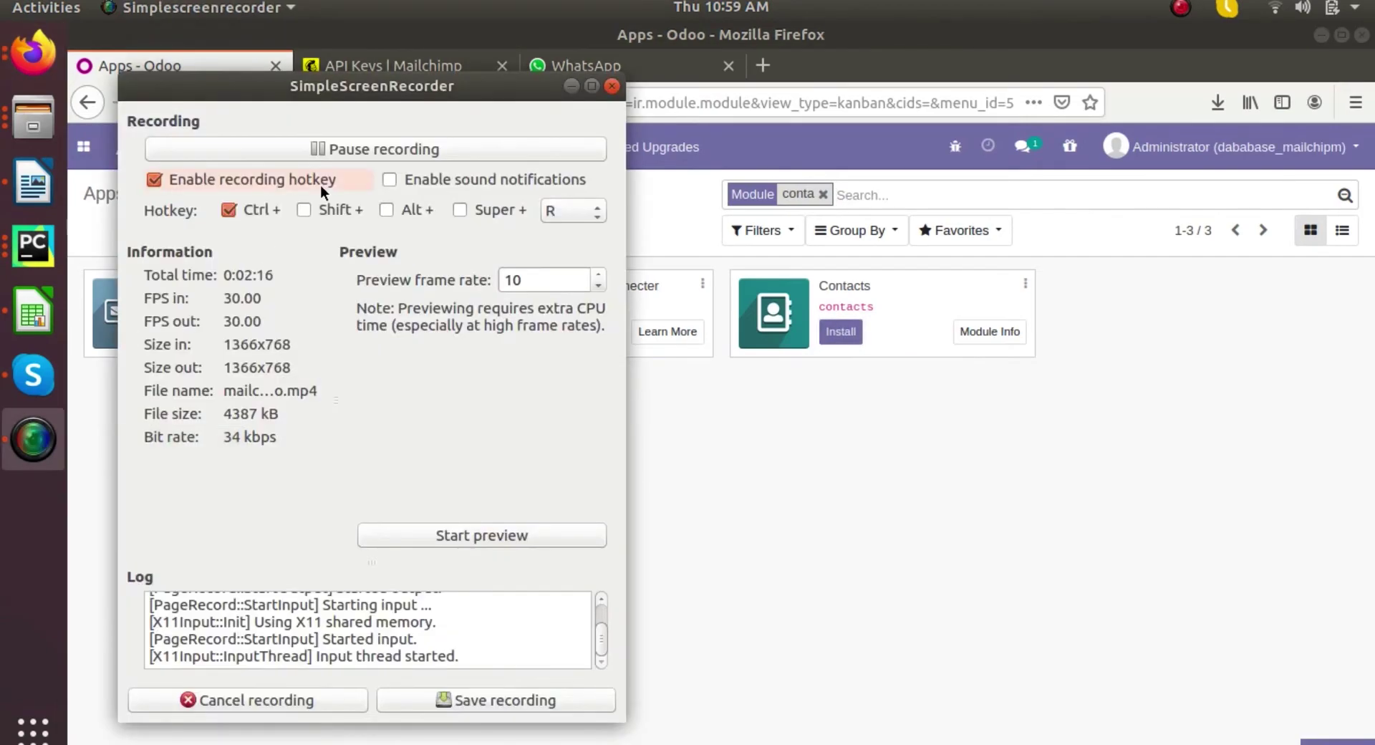
left_click(315, 150)
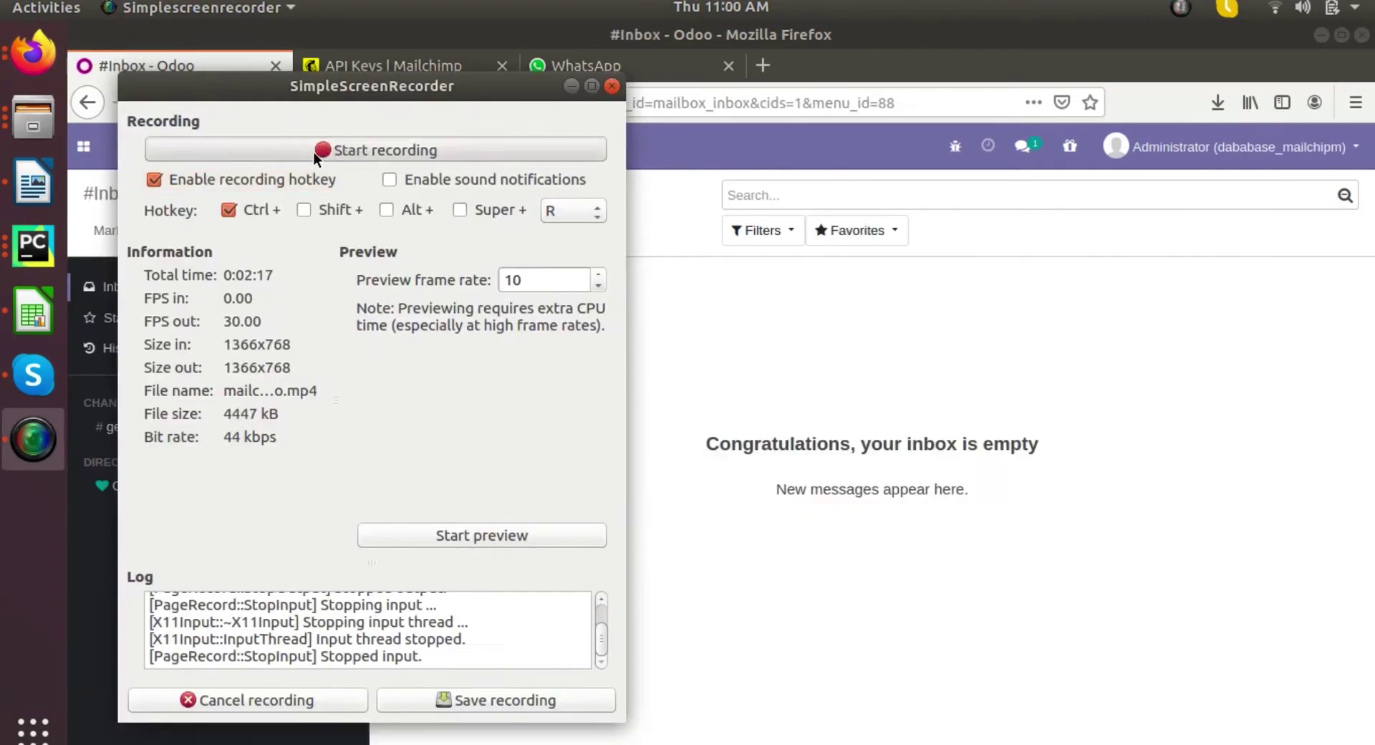
left_click(313, 150)
left_click(571, 86)
left_click(83, 146)
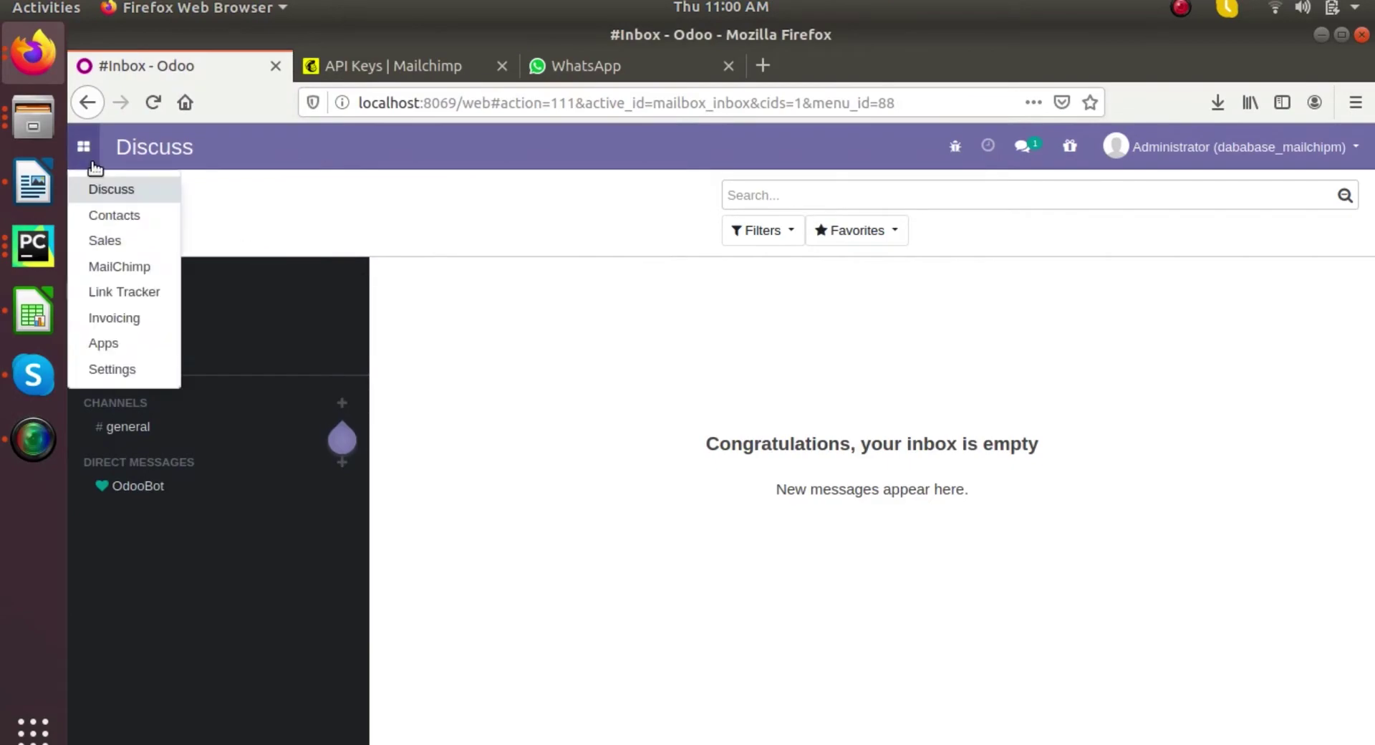
- Open a synced contact in Contacts and inspect its Mailchimp campaign details, including 'checking_date filter'
left_click(114, 215)
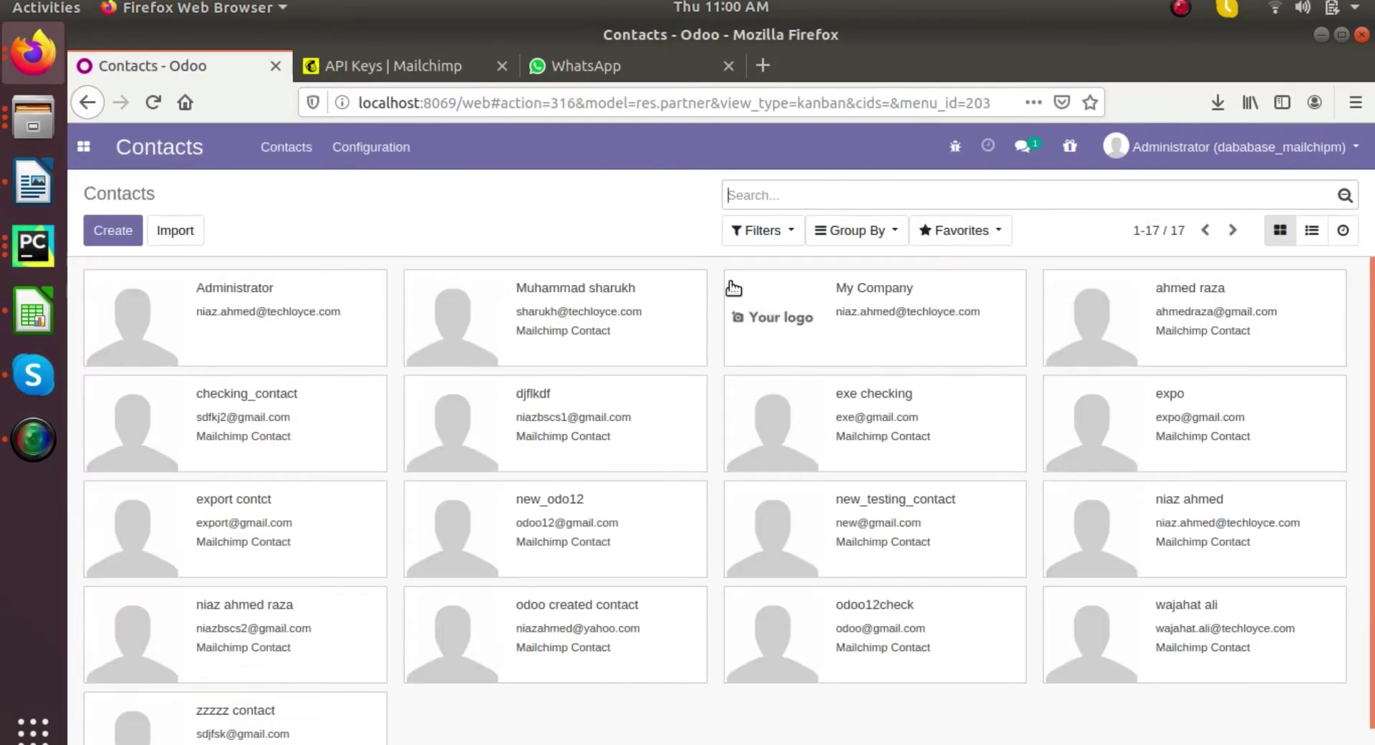
scroll(798, 448, "down", 1)
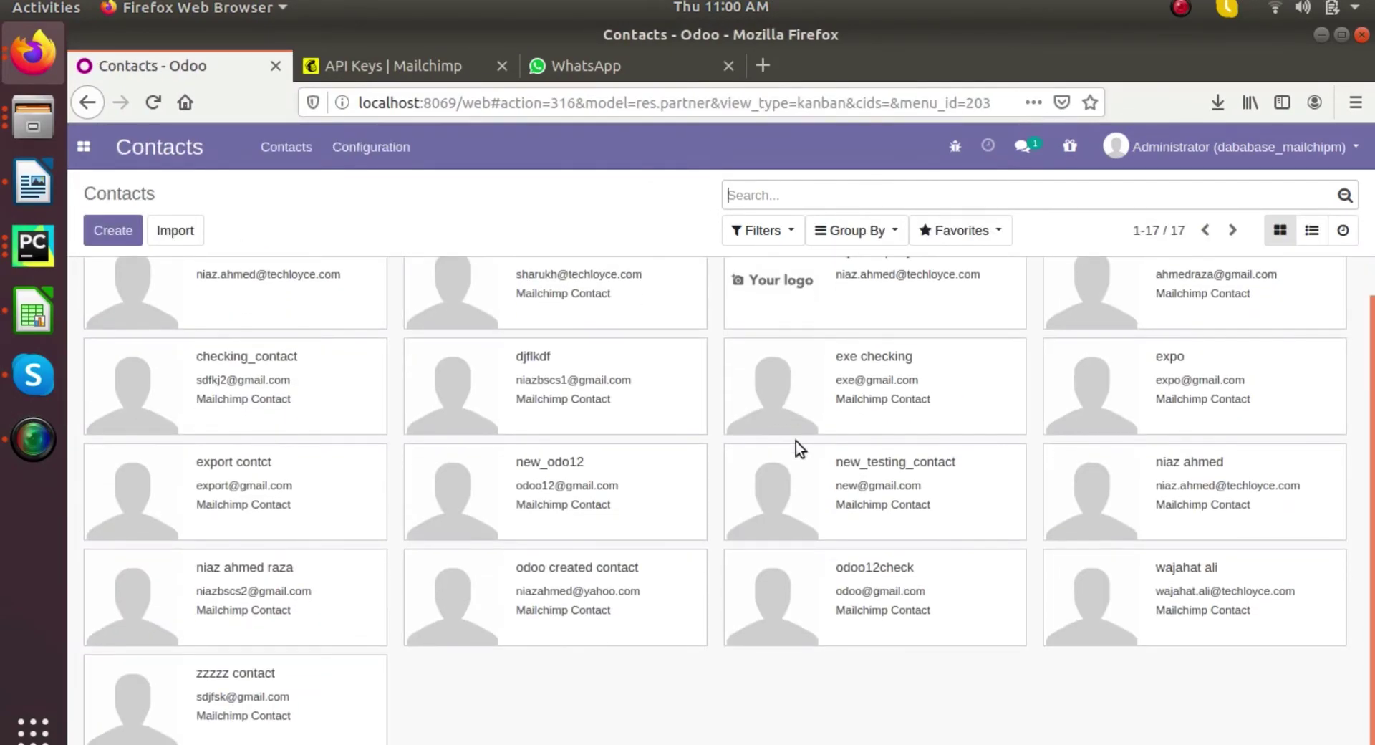
left_click(1098, 456)
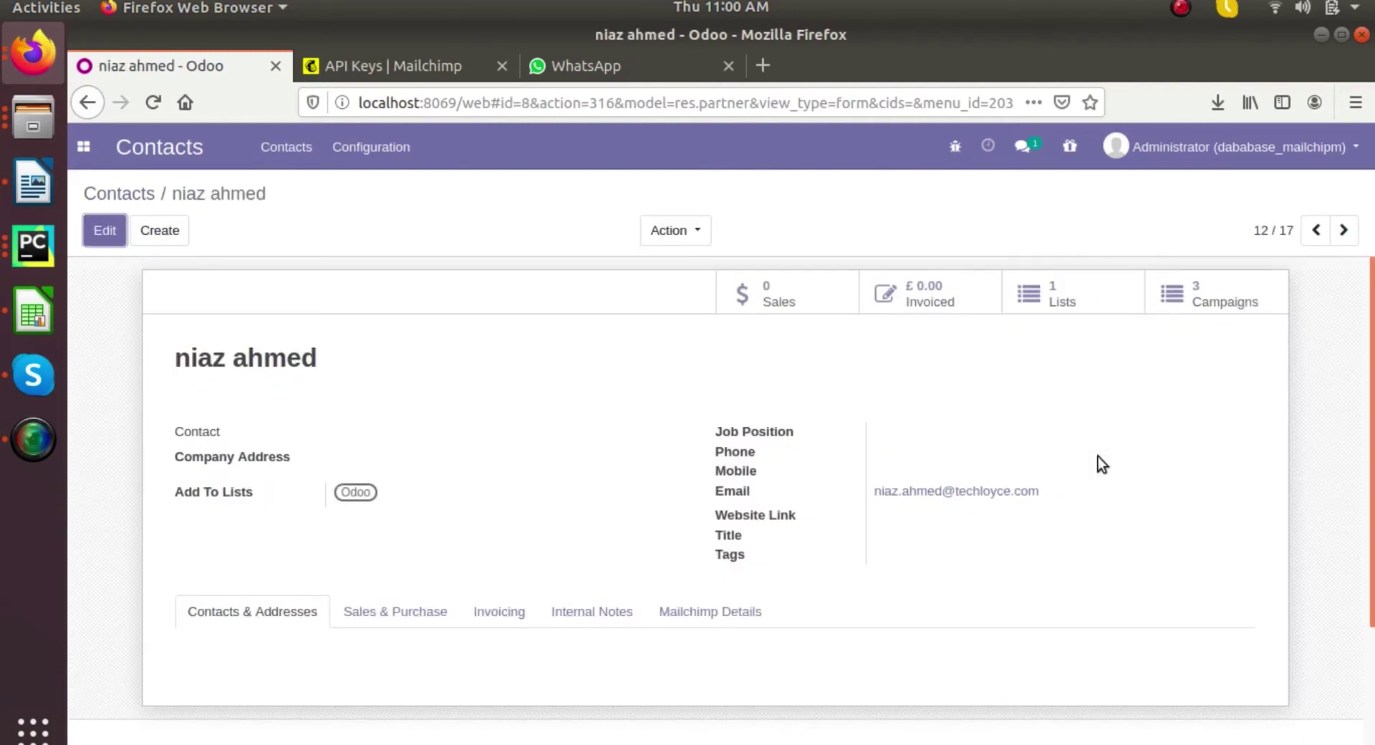
left_click(755, 610)
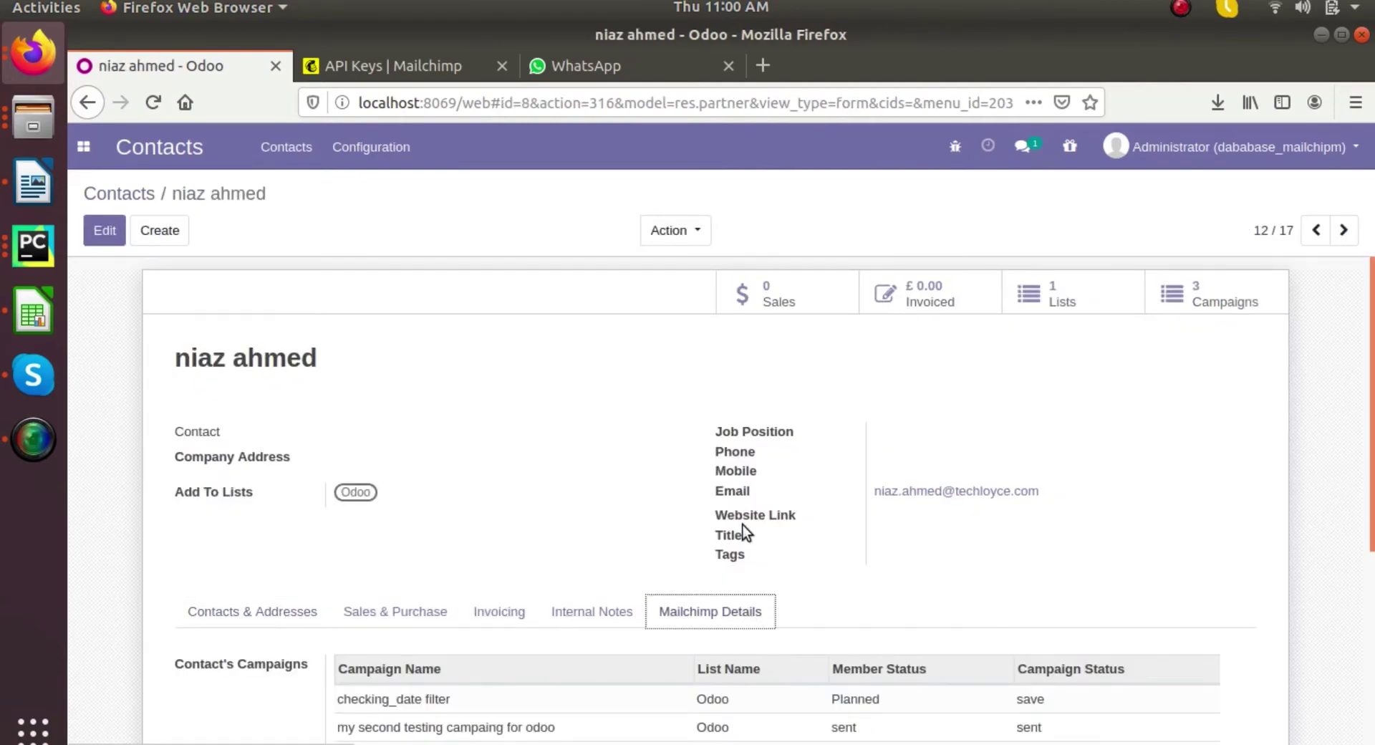
scroll(605, 573, "down", 5)
left_click(603, 554)
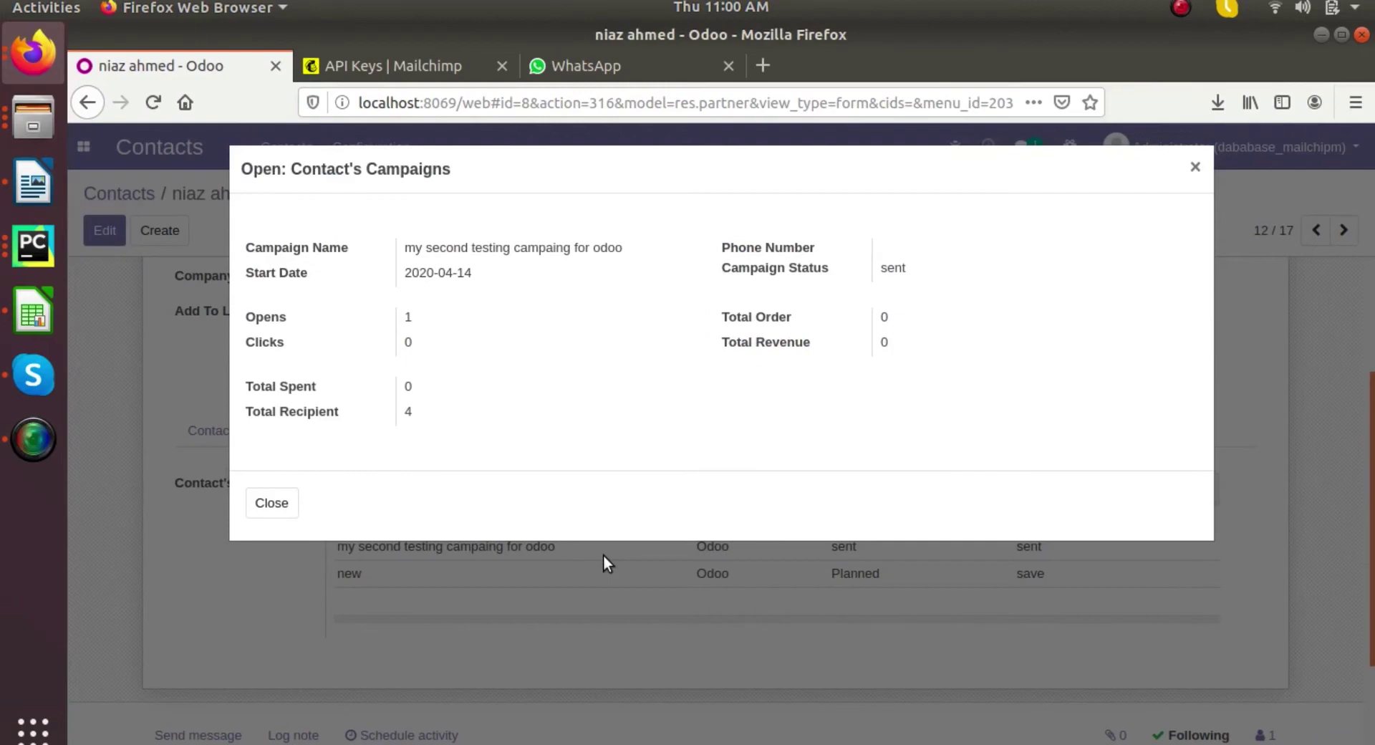
key("Escape")
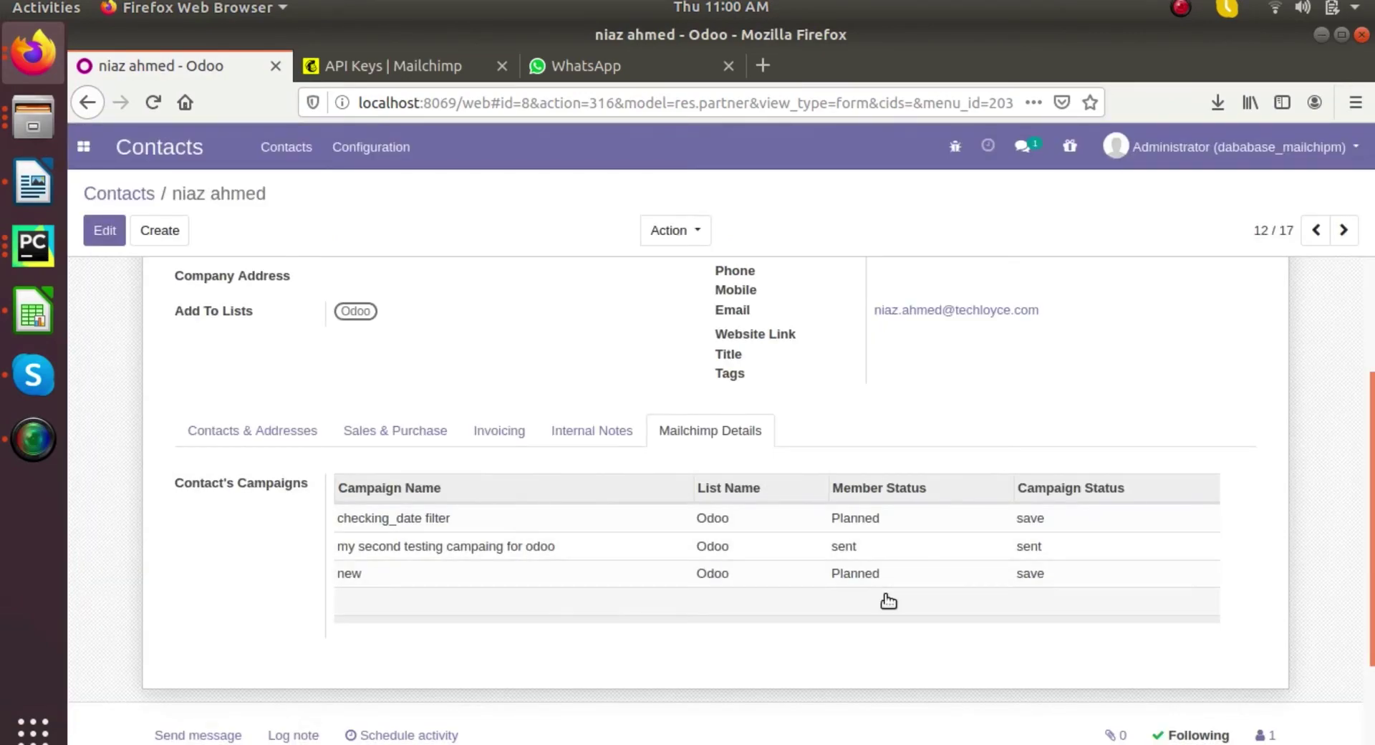
scroll(883, 601, "up", 5)
left_click(764, 708)
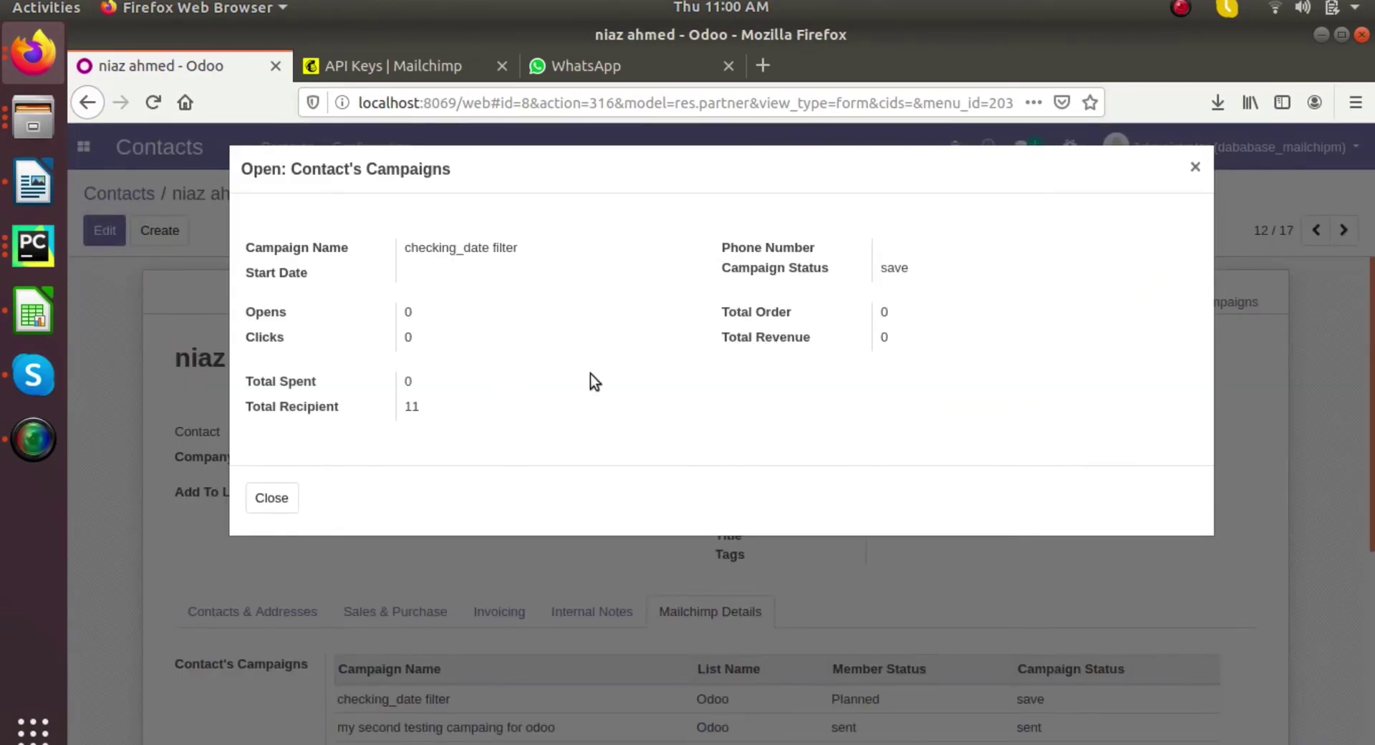
key("Escape")
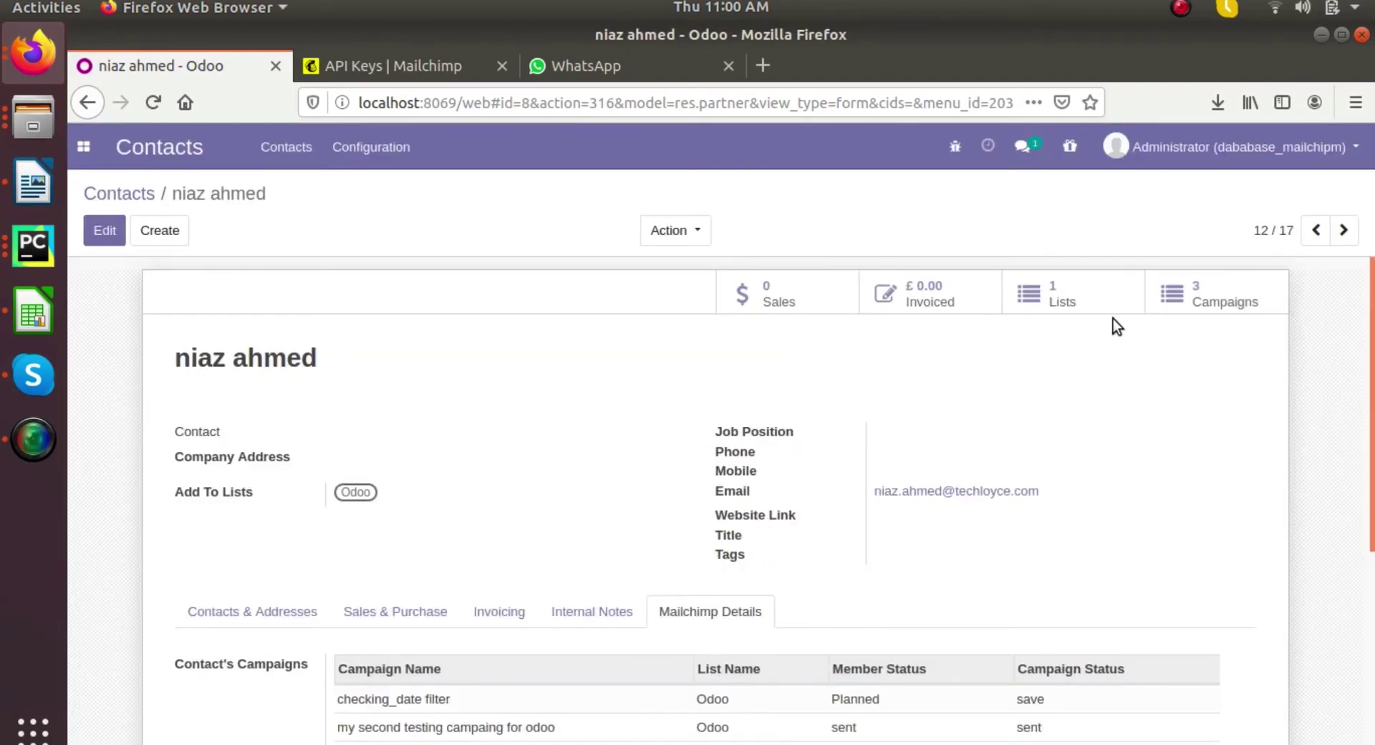
- View the contact's 3 linked campaigns, return to its form, and open its Mailchimp lists
left_click(1217, 304)
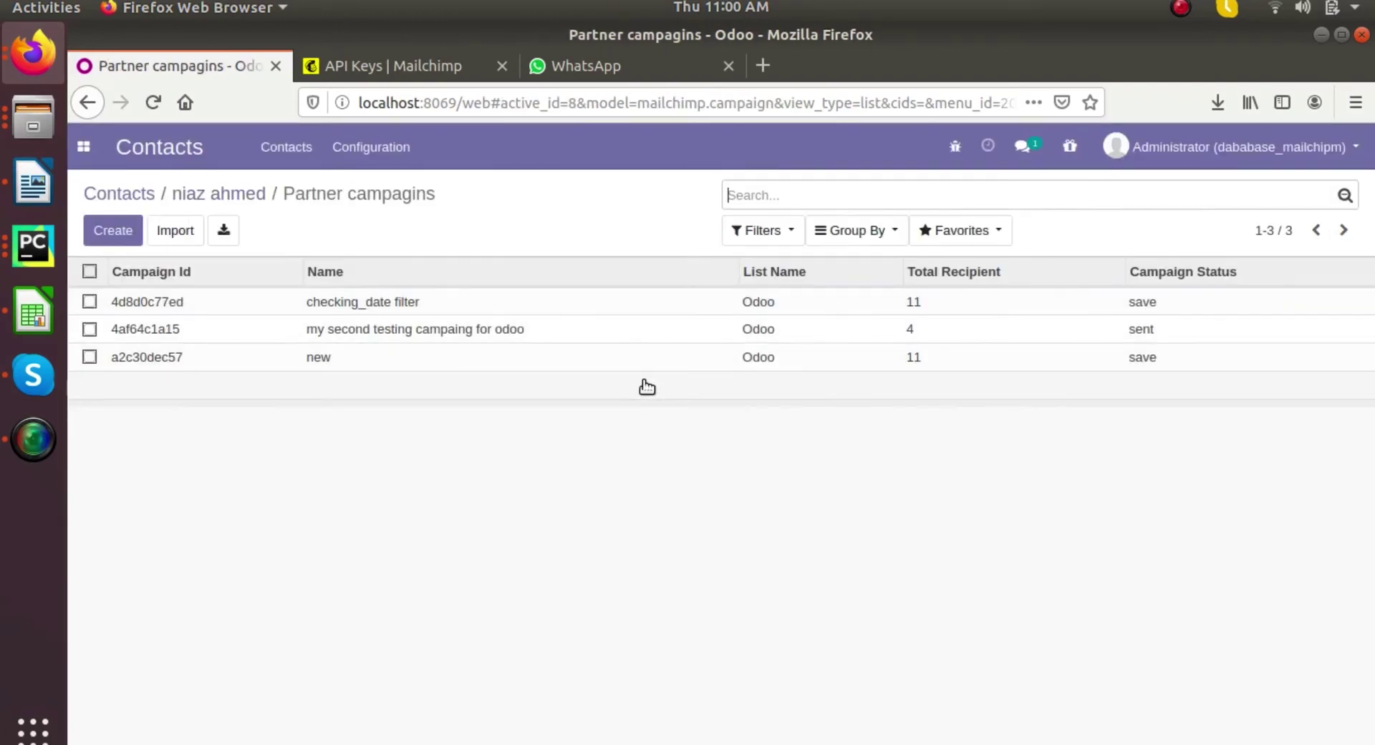
left_click(233, 193)
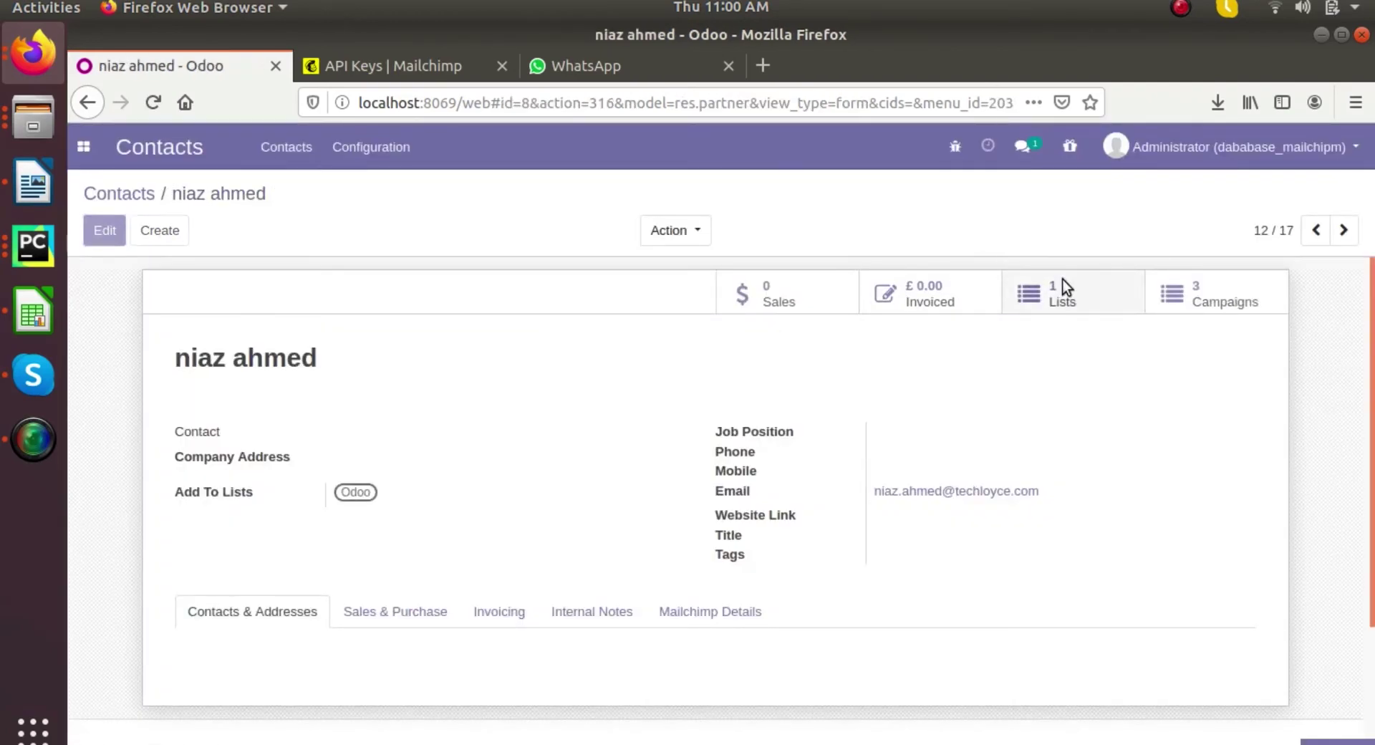
left_click(1062, 287)
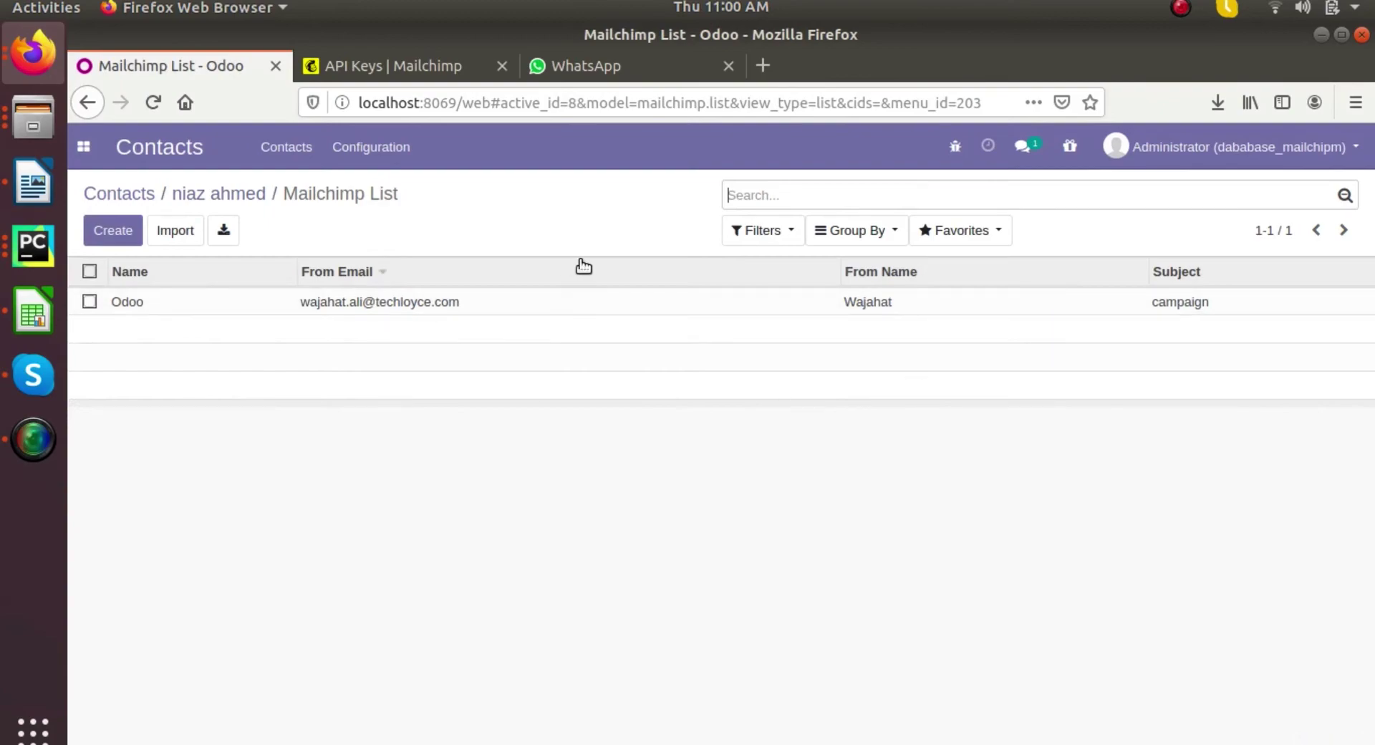
- Create and save company contact 'expo' with an e-mail address, added to the Odoo list
left_click(138, 194)
left_click(84, 147)
left_click(89, 217)
left_click(91, 224)
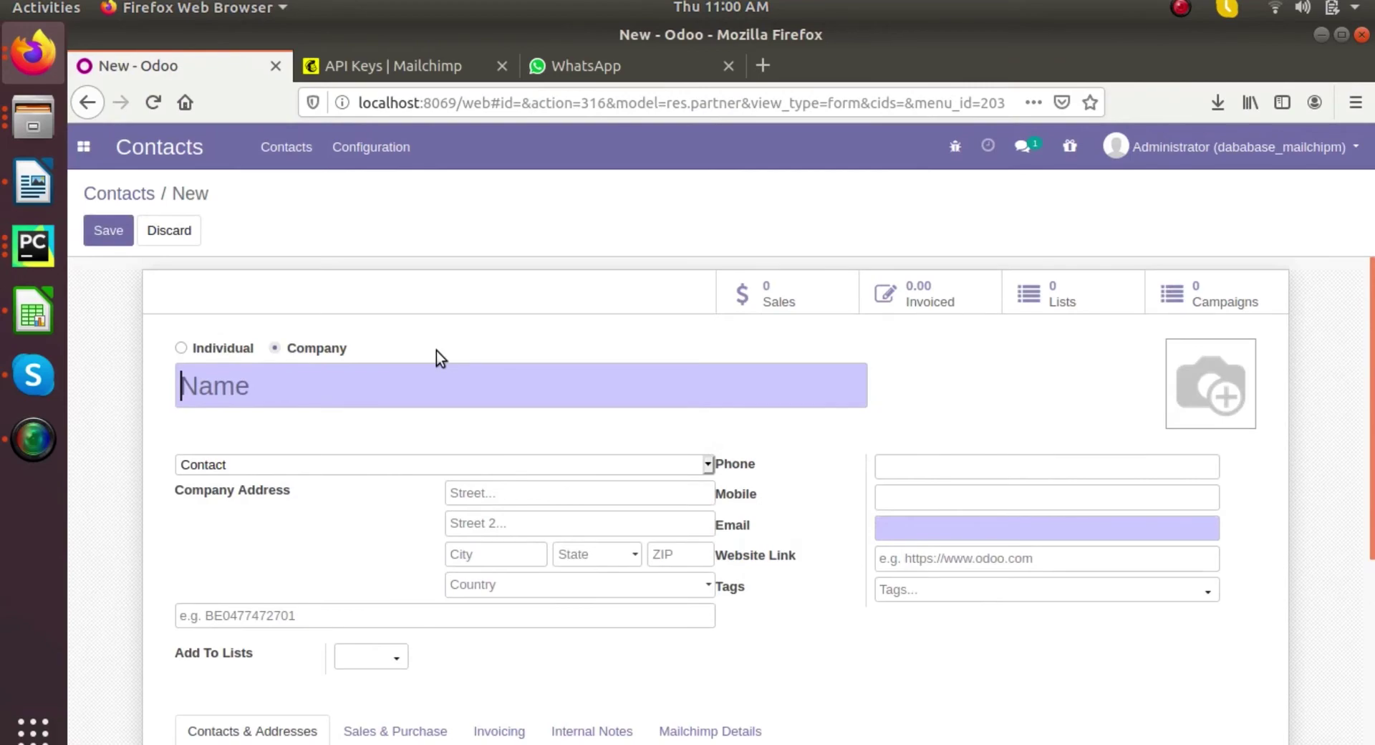
type("expo")
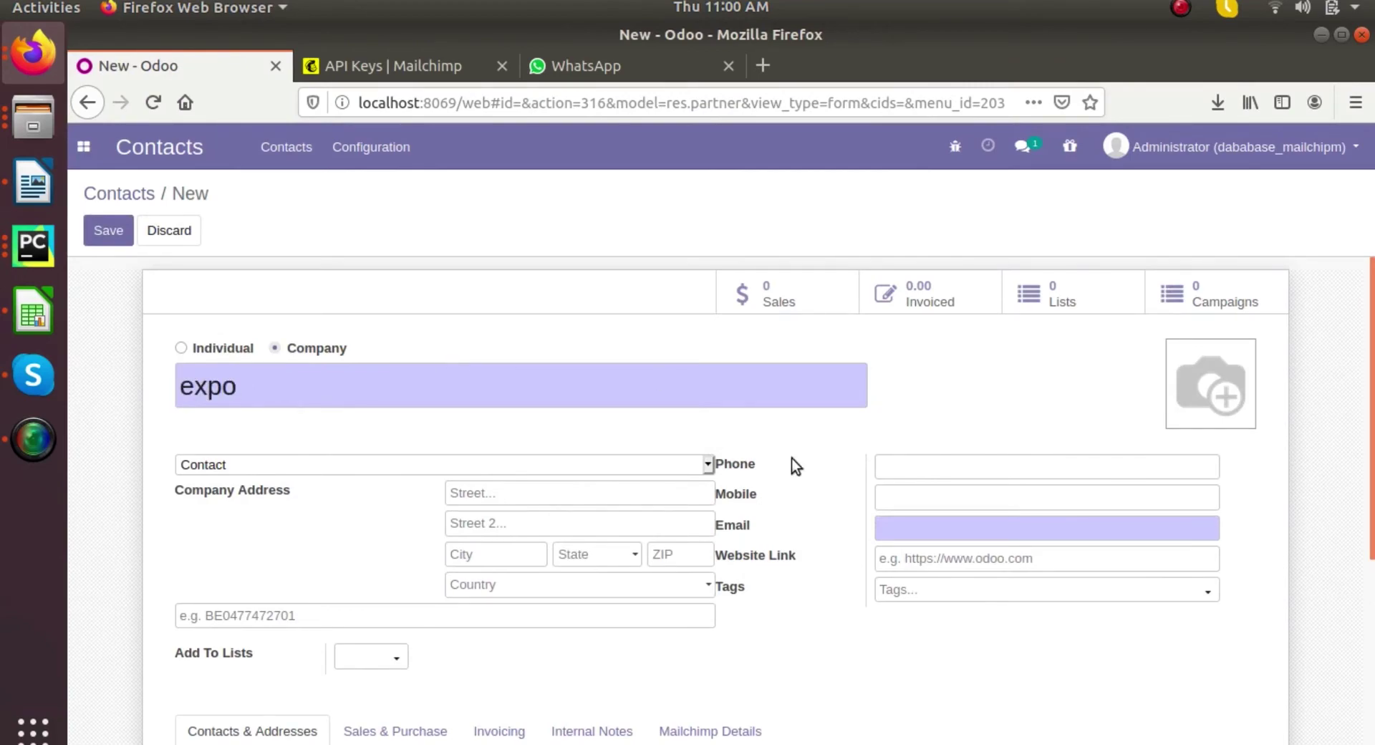
left_click(898, 523)
scroll(494, 474, "down", 2)
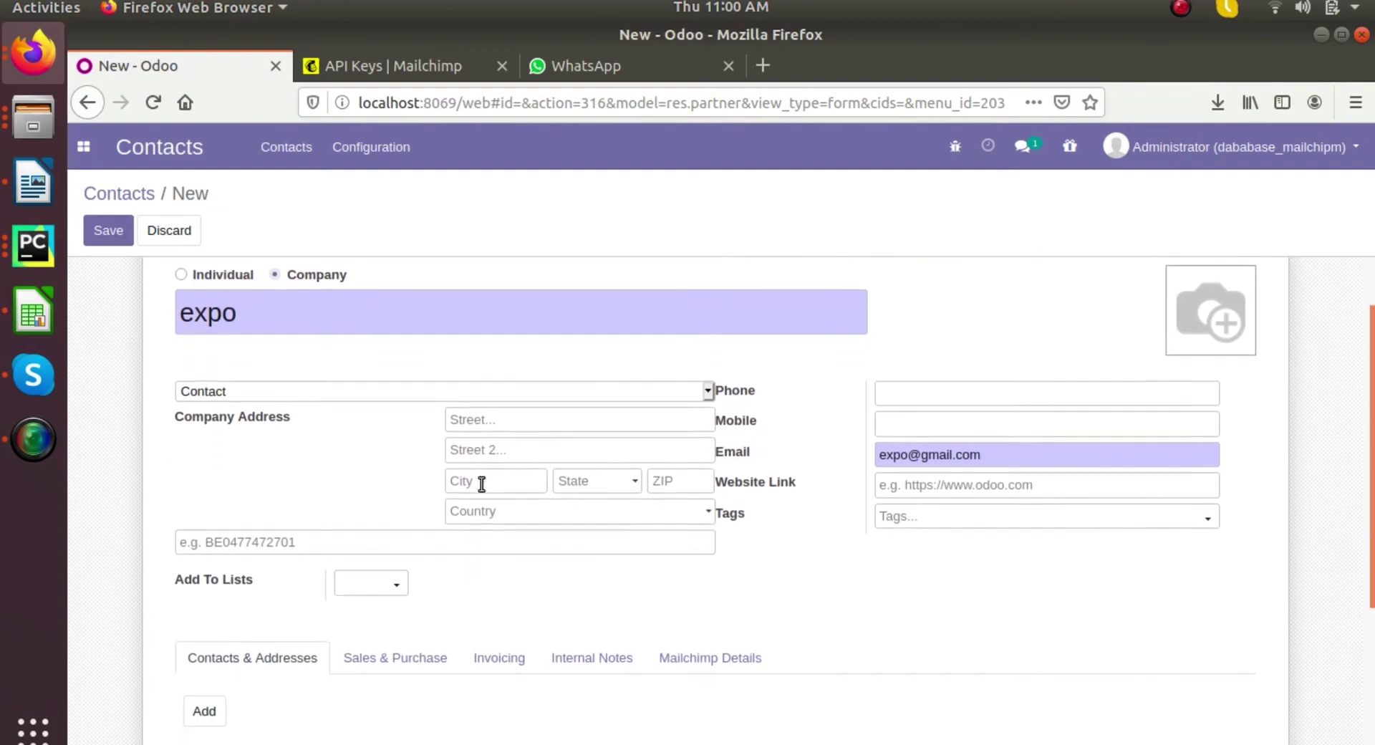
left_click(390, 564)
left_click(379, 594)
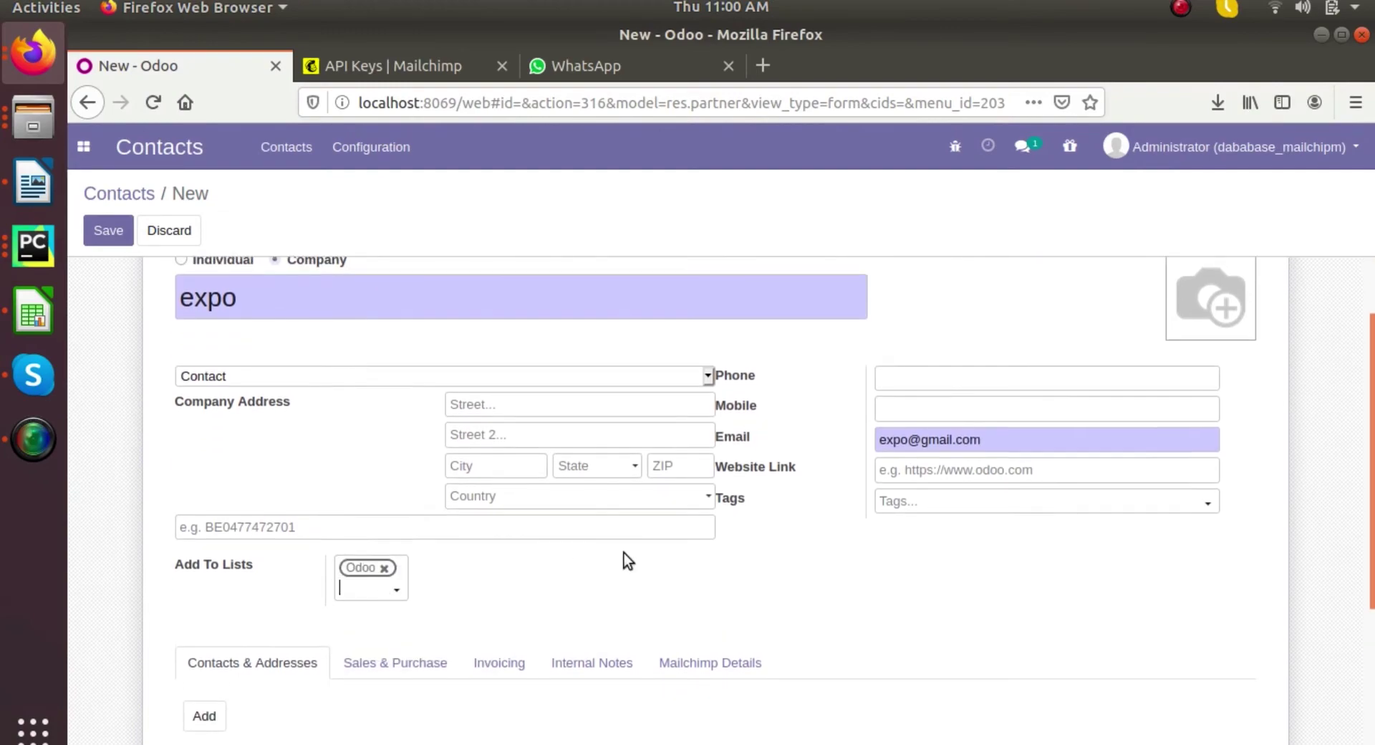
scroll(625, 553, "up", 2)
left_click(110, 233)
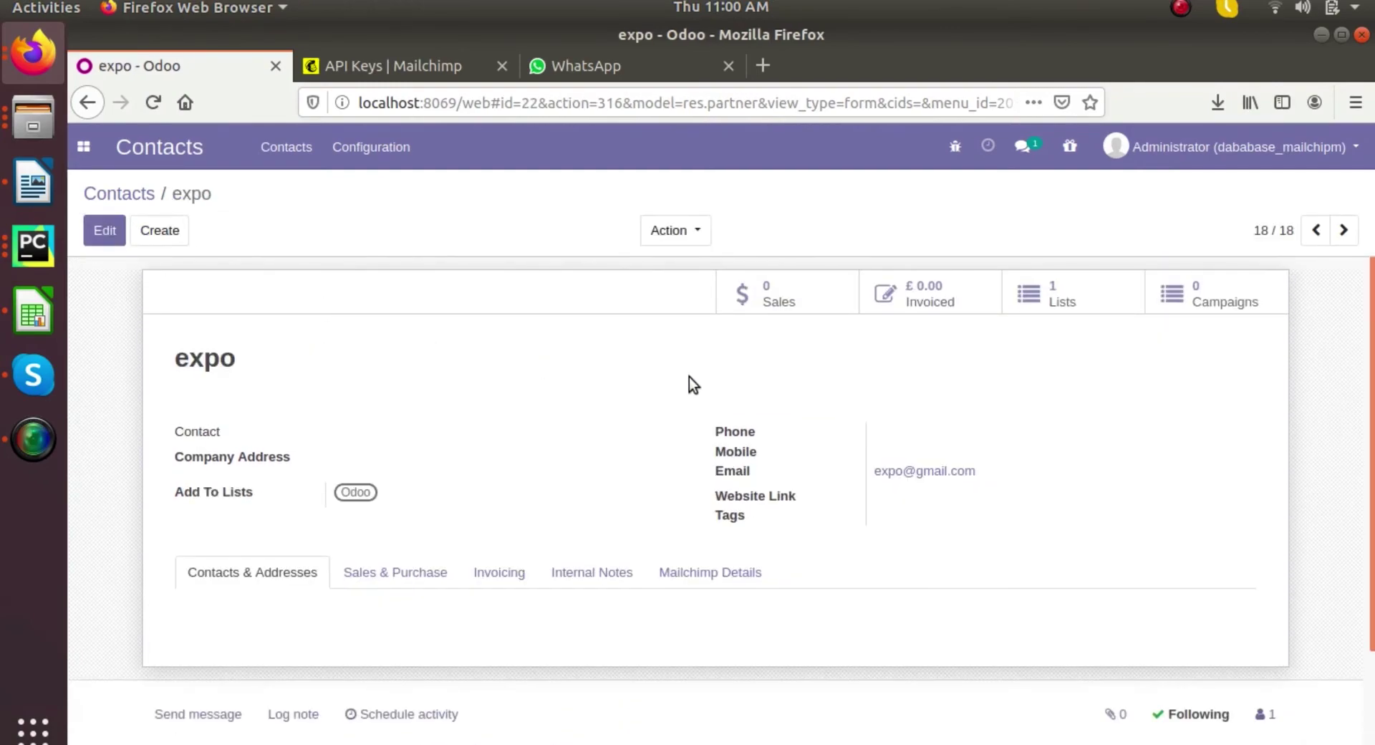
- Open the contact's 'Odoo' list, now including expo, and sync it with MailChimp
left_click(1045, 294)
left_click(532, 306)
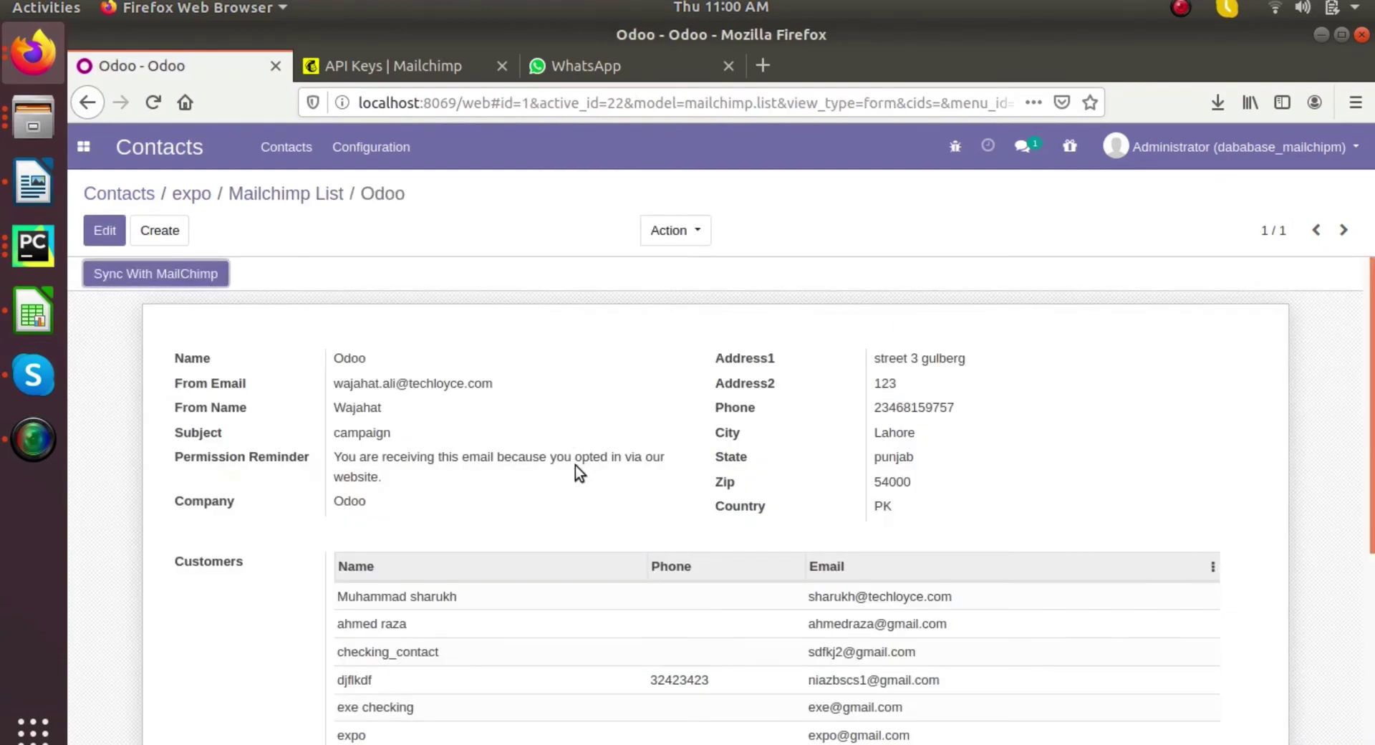
scroll(575, 465, "down", 3)
scroll(579, 470, "up", 4)
left_click(175, 283)
left_click(359, 67)
- Reload Mailchimp and browse the Odoo audience's 15 subscribers to confirm expo is listed
scroll(384, 258, "up", 5)
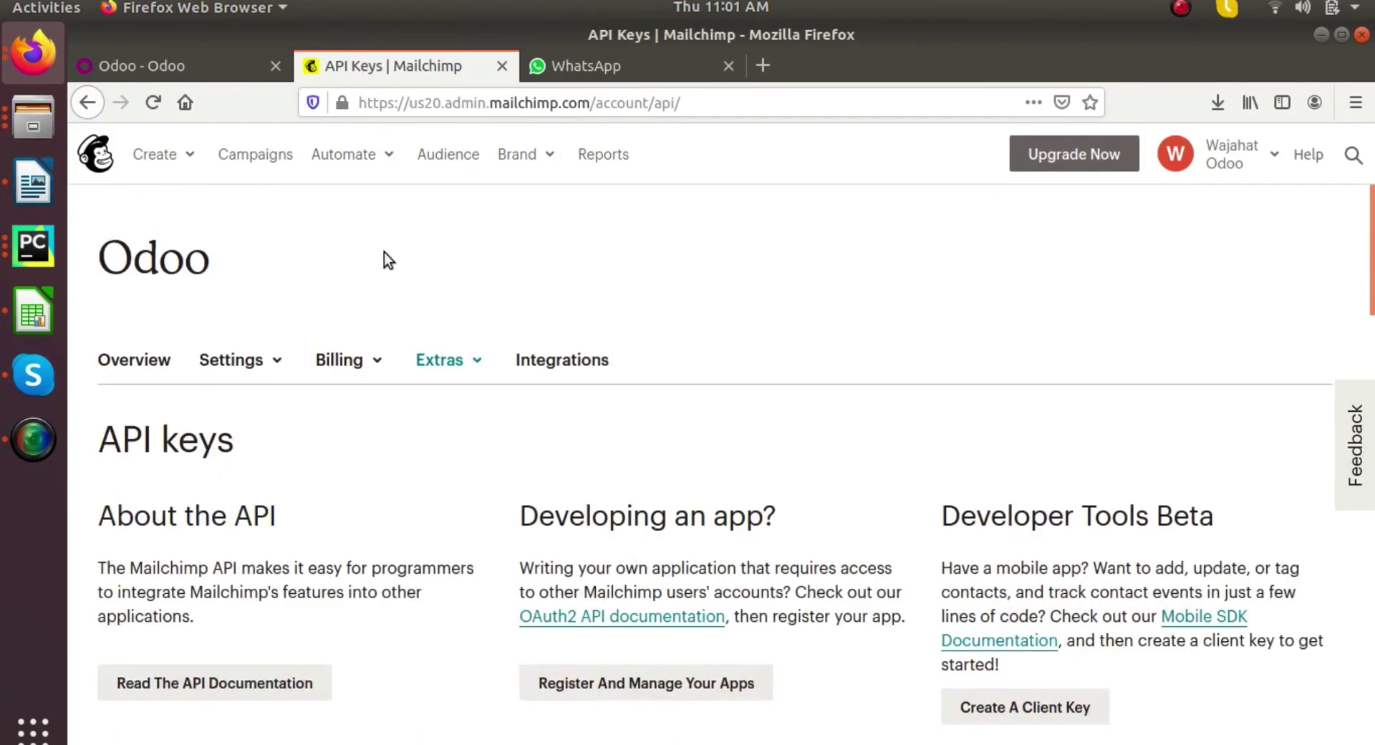
left_click(161, 111)
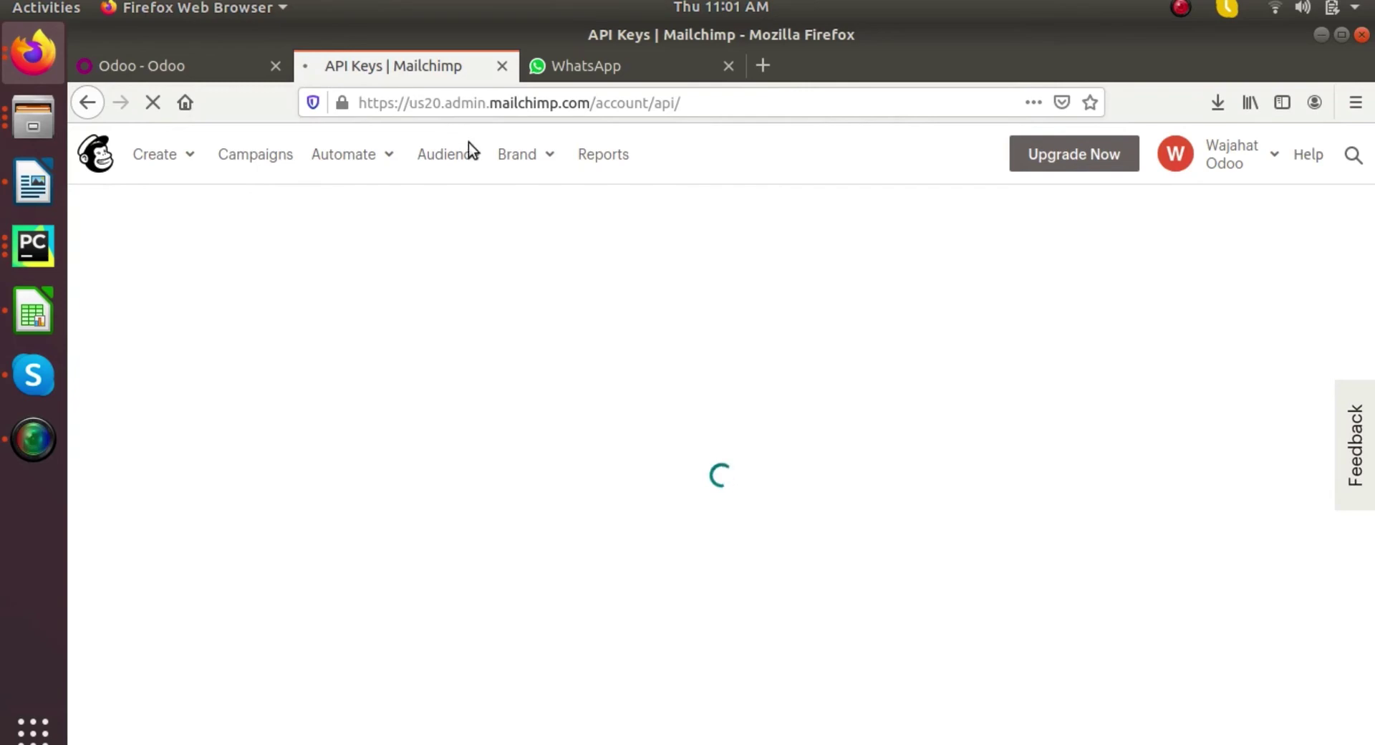
left_click(463, 158)
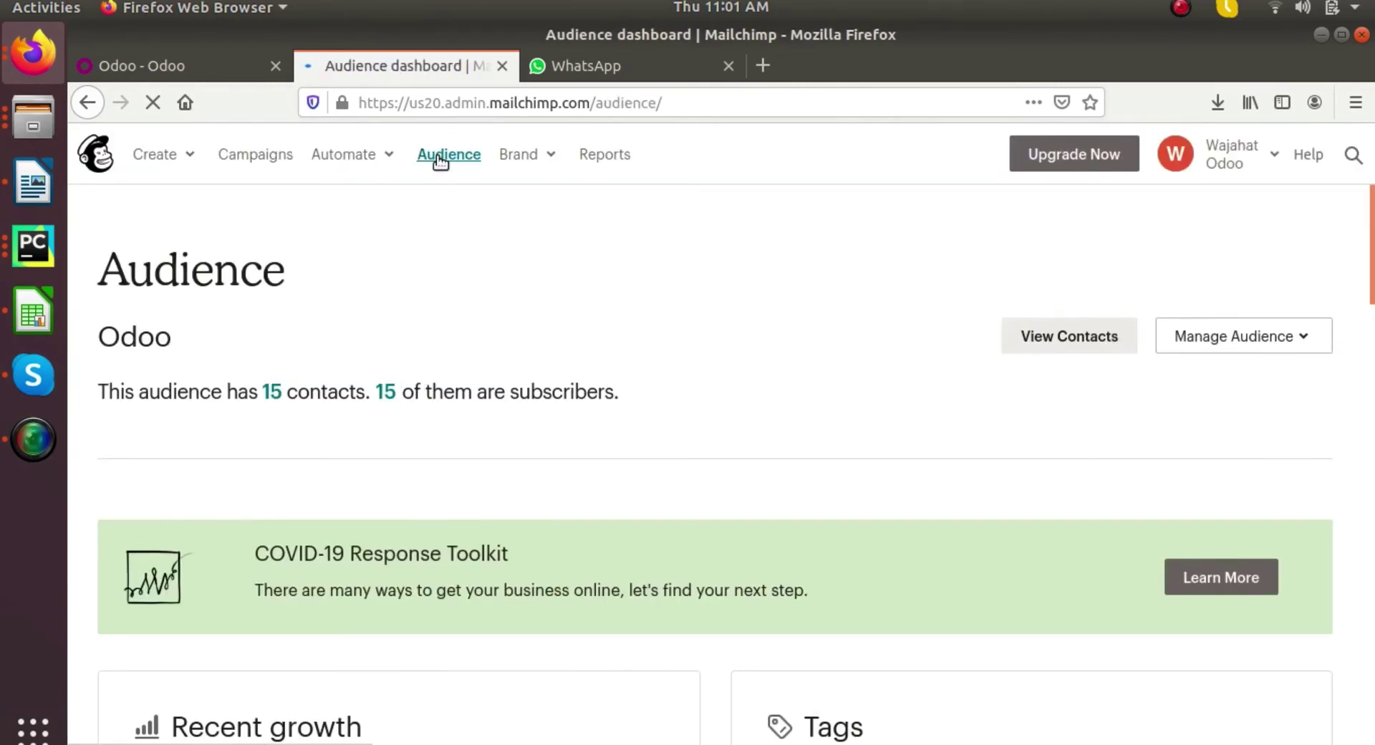
left_click(385, 391)
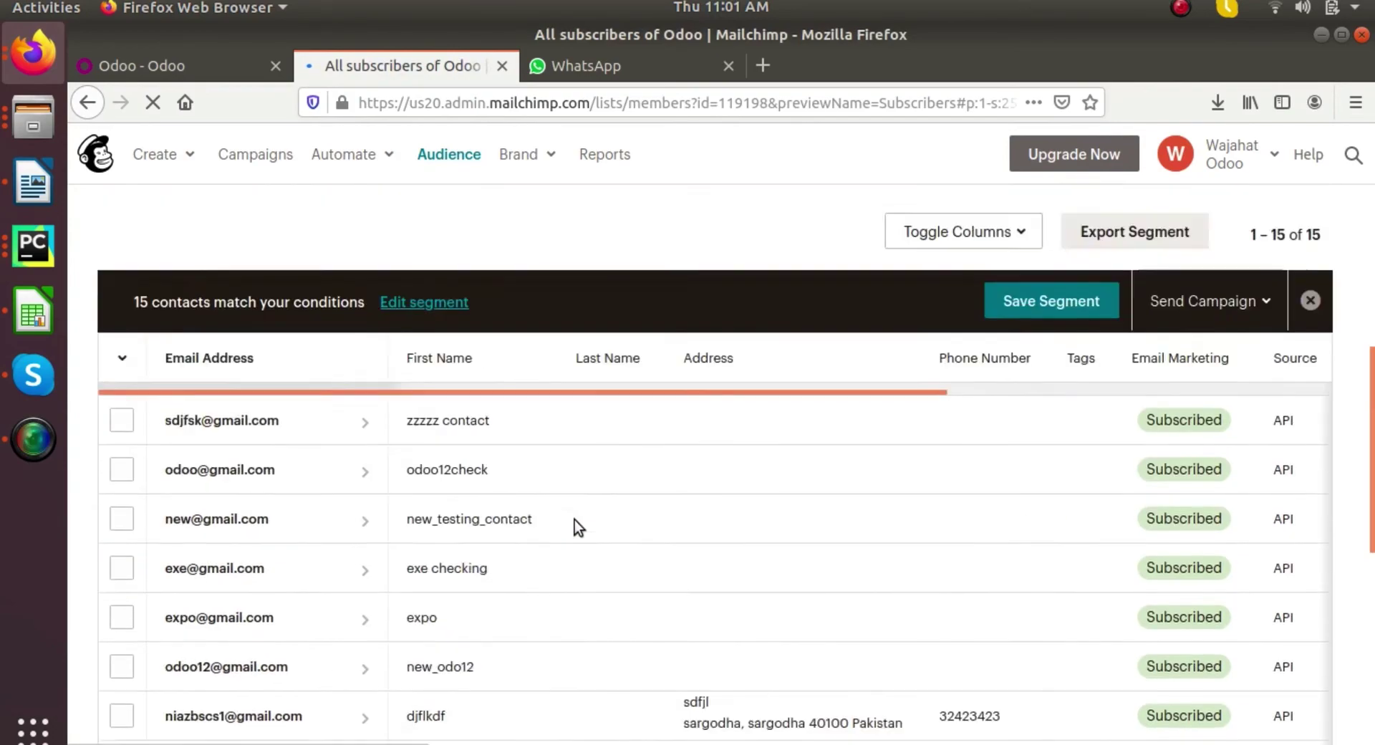
scroll(578, 526, "down", 5)
scroll(579, 527, "down", 2)
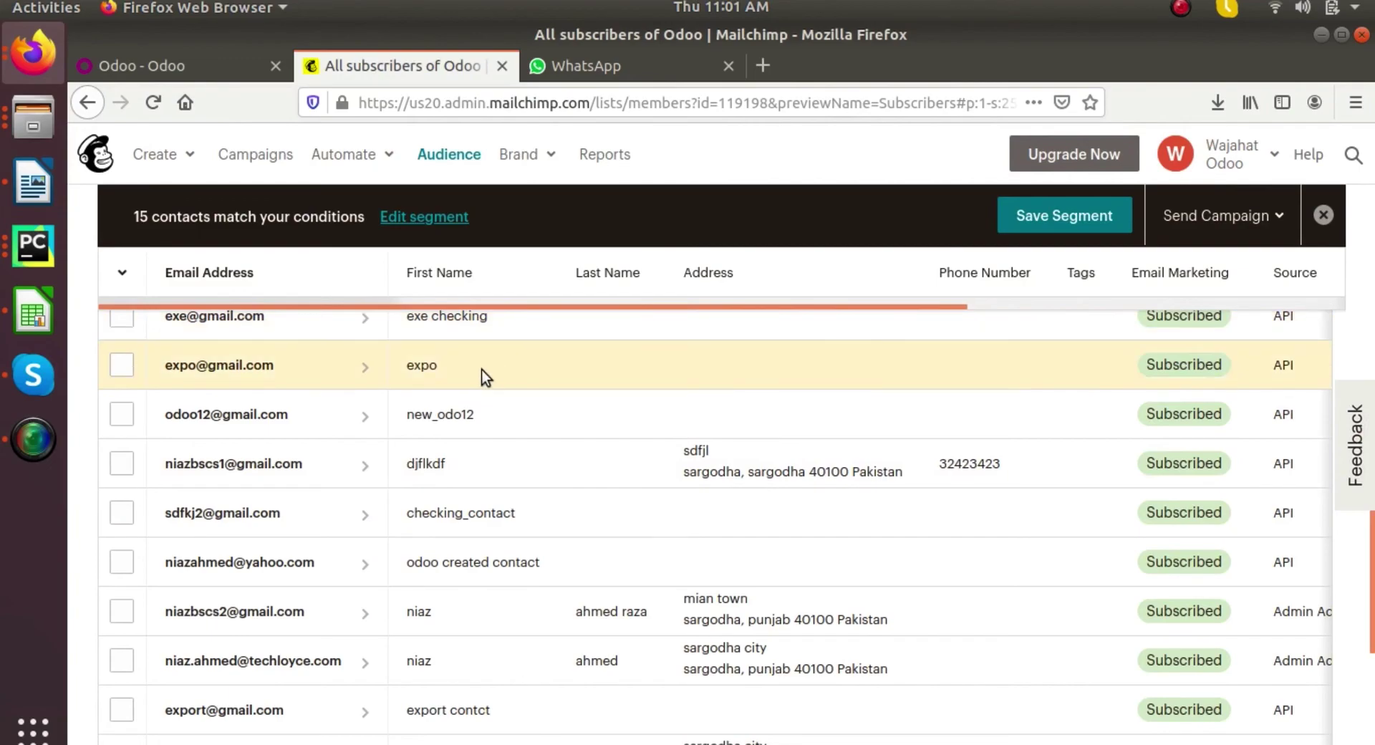
scroll(482, 371, "down", 4)
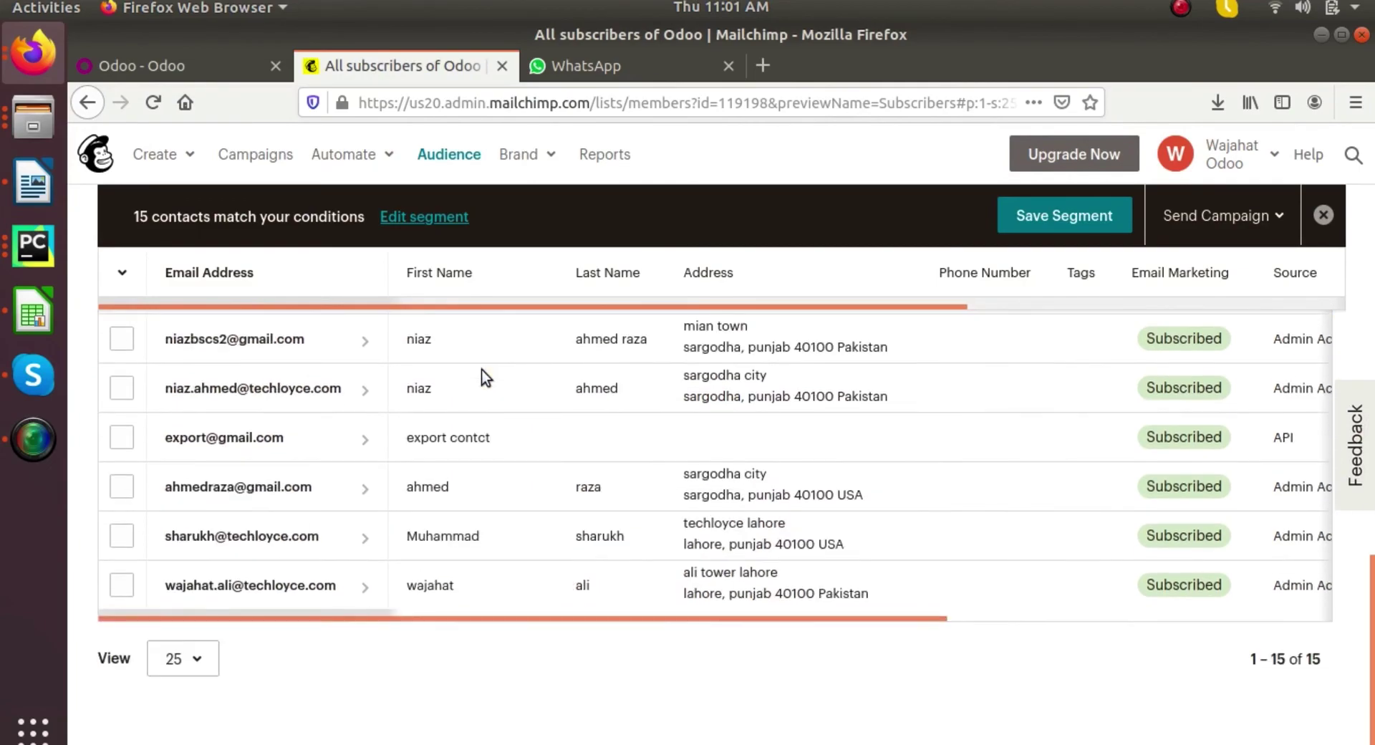
scroll(482, 371, "up", 10)
- Go back to Odoo and open the MailChimp connector app
left_click(228, 75)
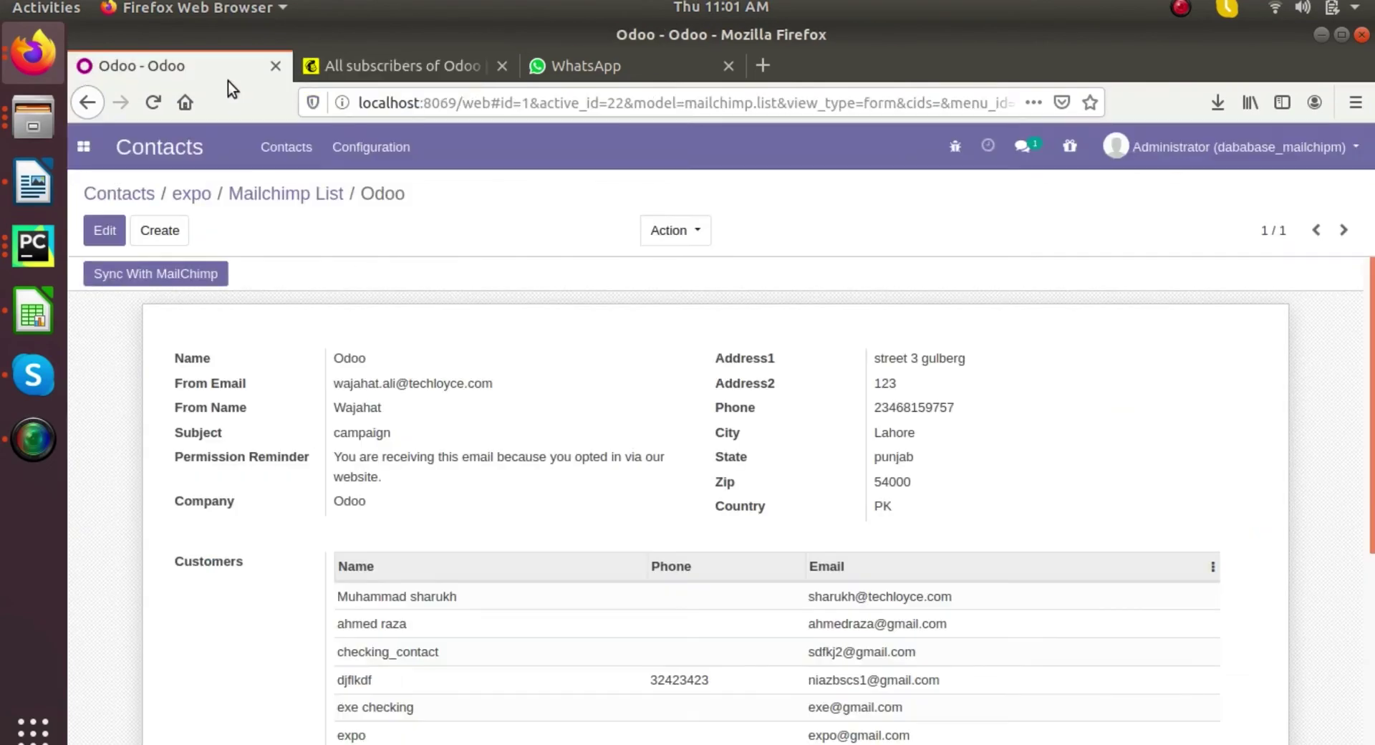
left_click(200, 200)
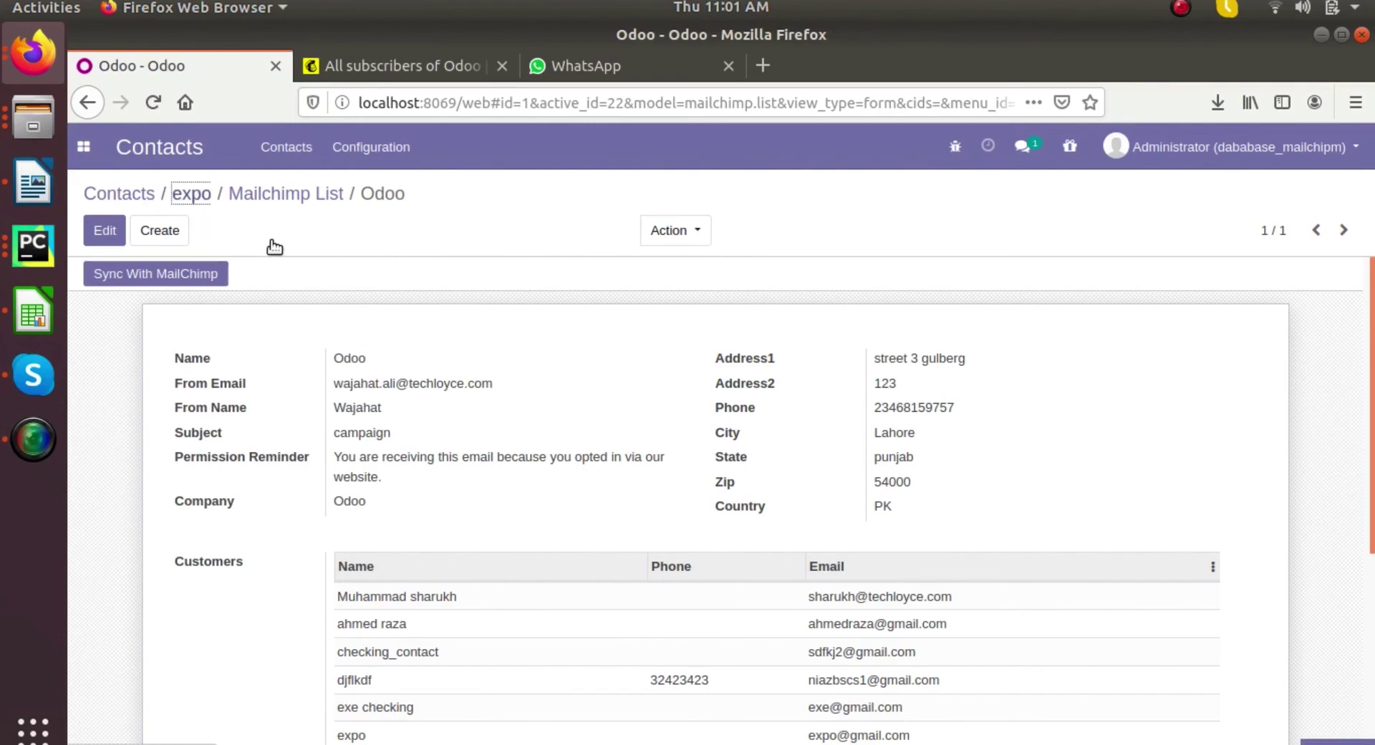
left_click(123, 194)
left_click(83, 146)
left_click(115, 237)
left_click(83, 146)
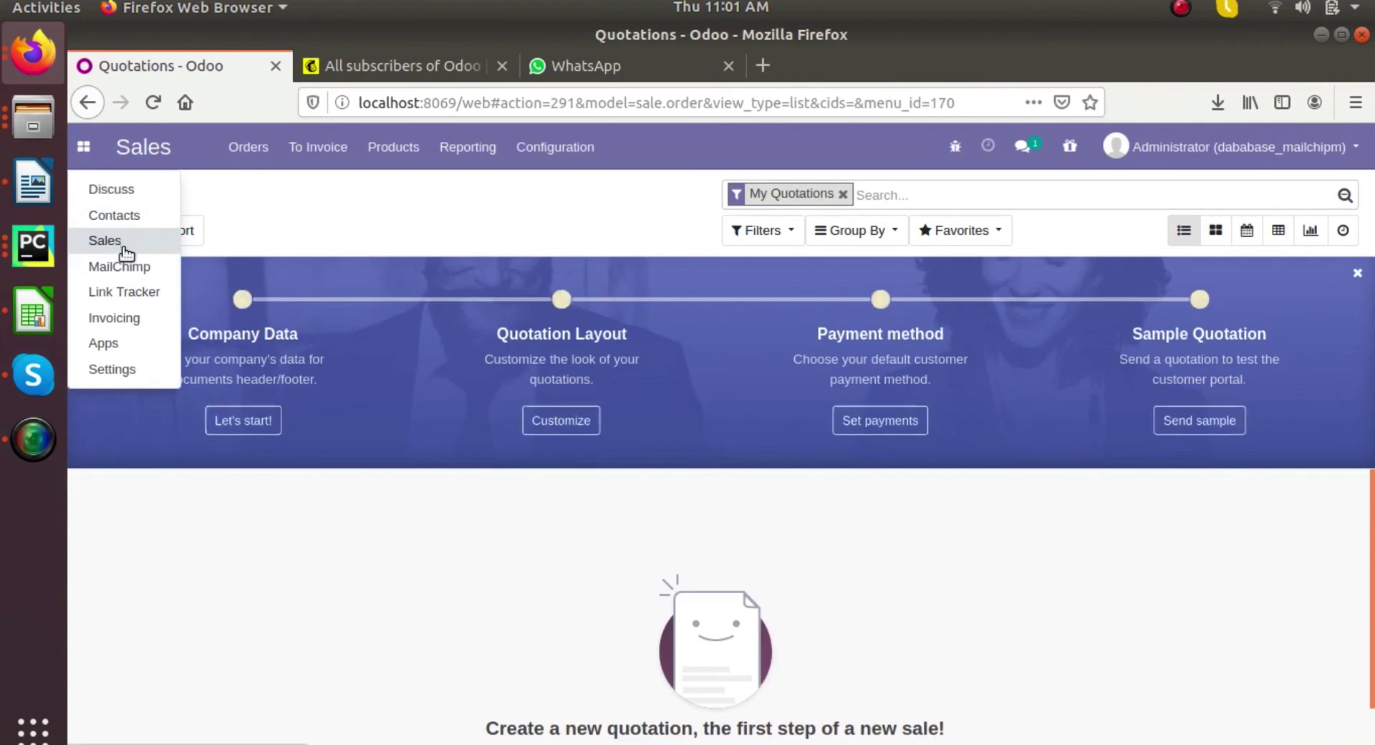
left_click(108, 267)
scroll(423, 450, "down", 1)
scroll(422, 454, "down", 3)
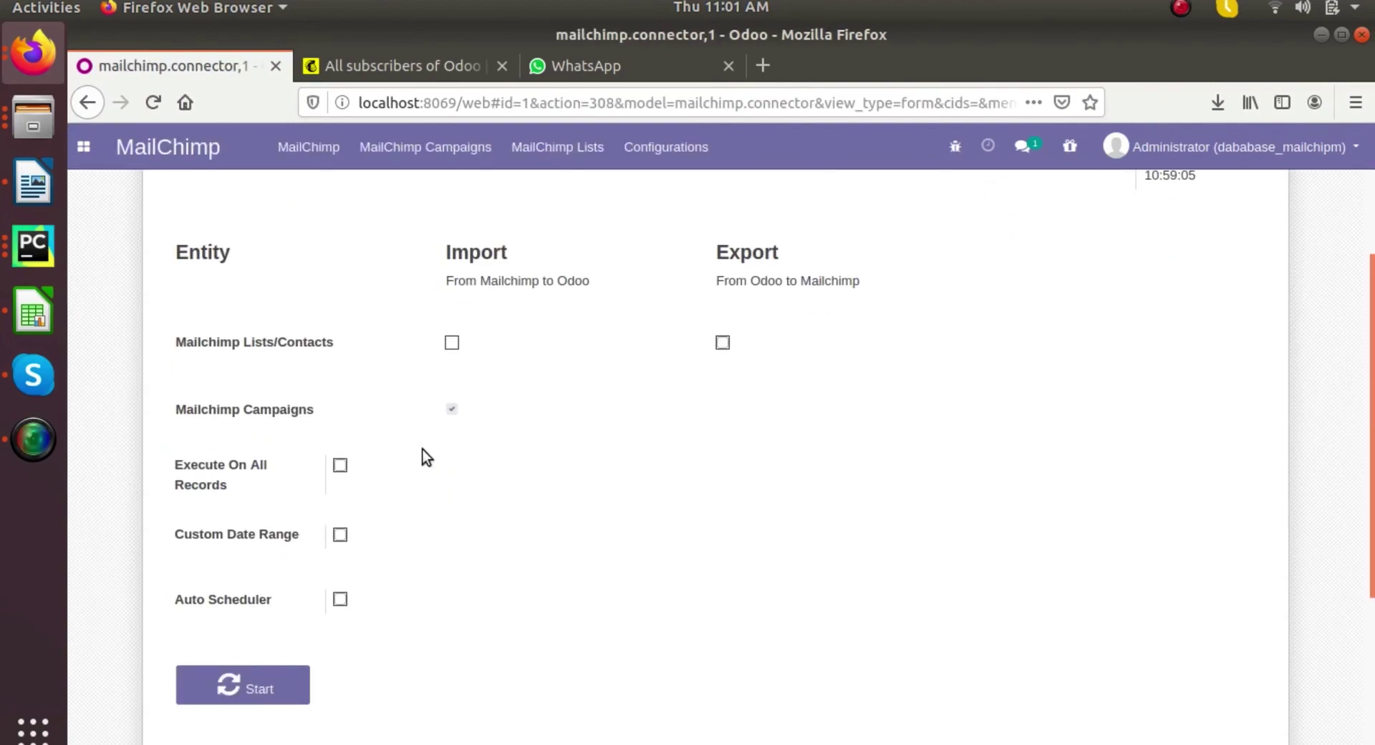
- Enable Import Lists/Contacts with Auto Scheduler every 1 Minutes, start it, and check List History
left_click(451, 342)
left_click(340, 598)
scroll(342, 600, "down", 5)
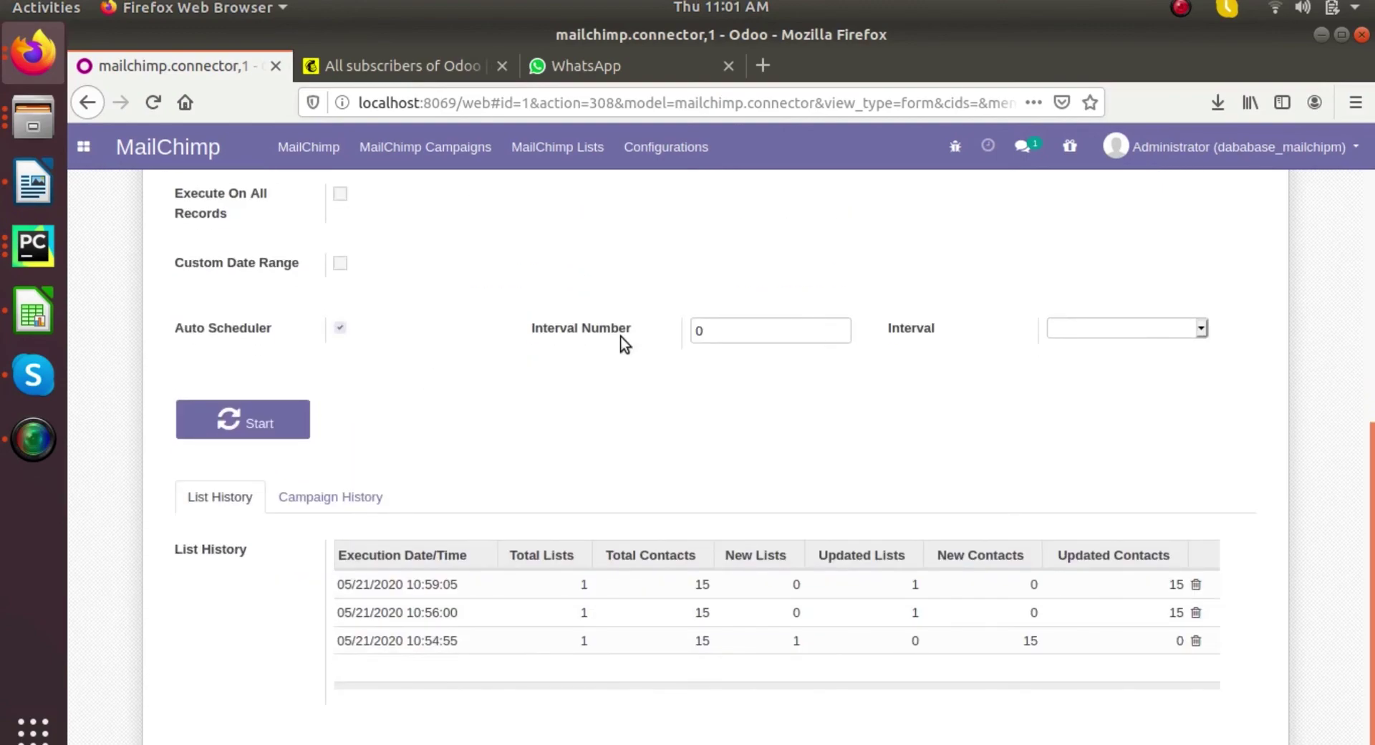
left_click(1114, 328)
left_click(1100, 370)
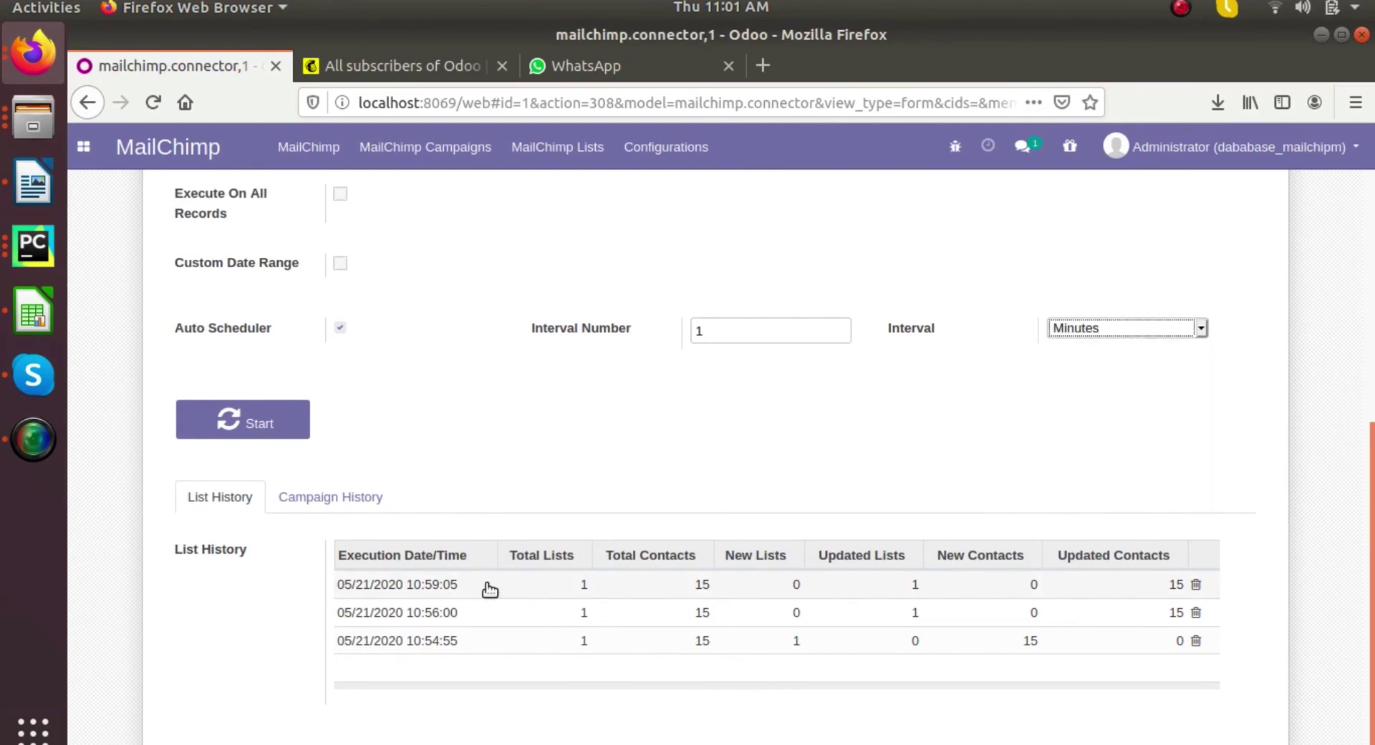
left_click(267, 428)
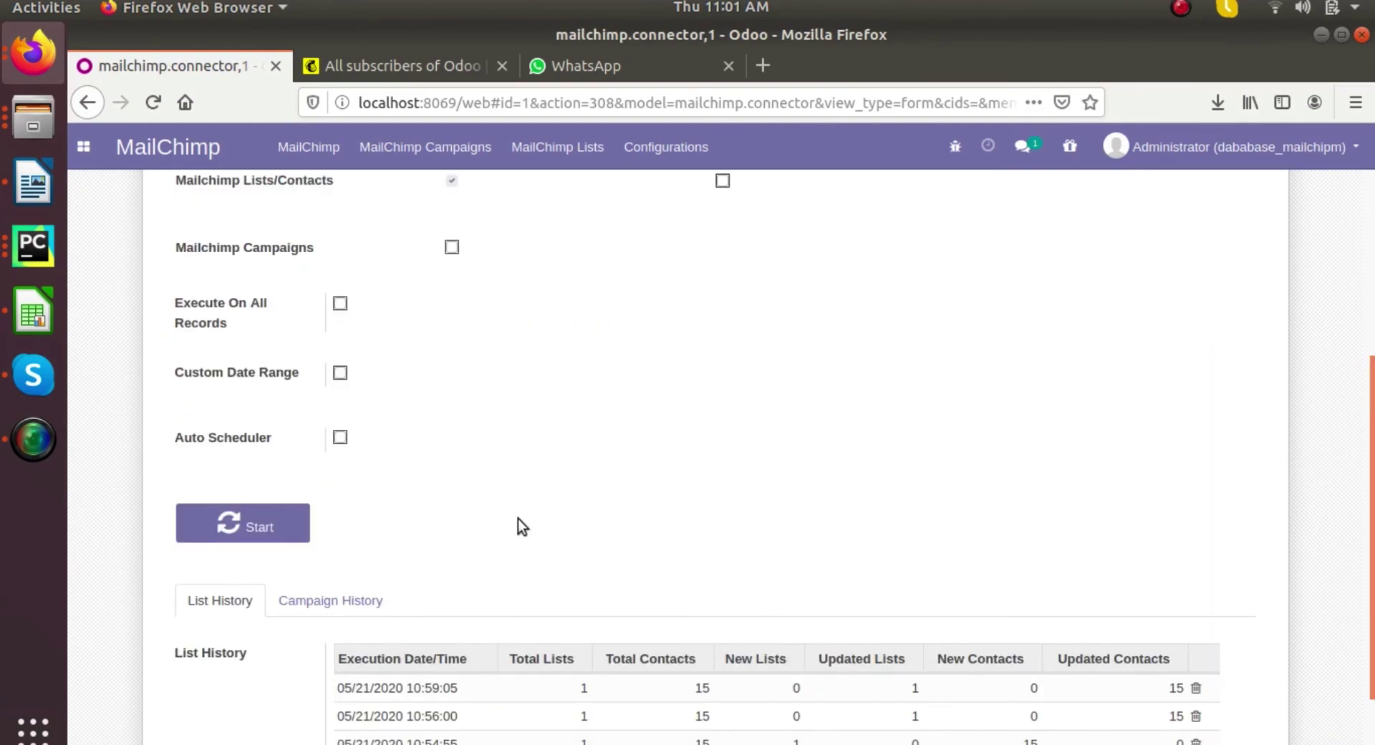
scroll(518, 526, "down", 3)
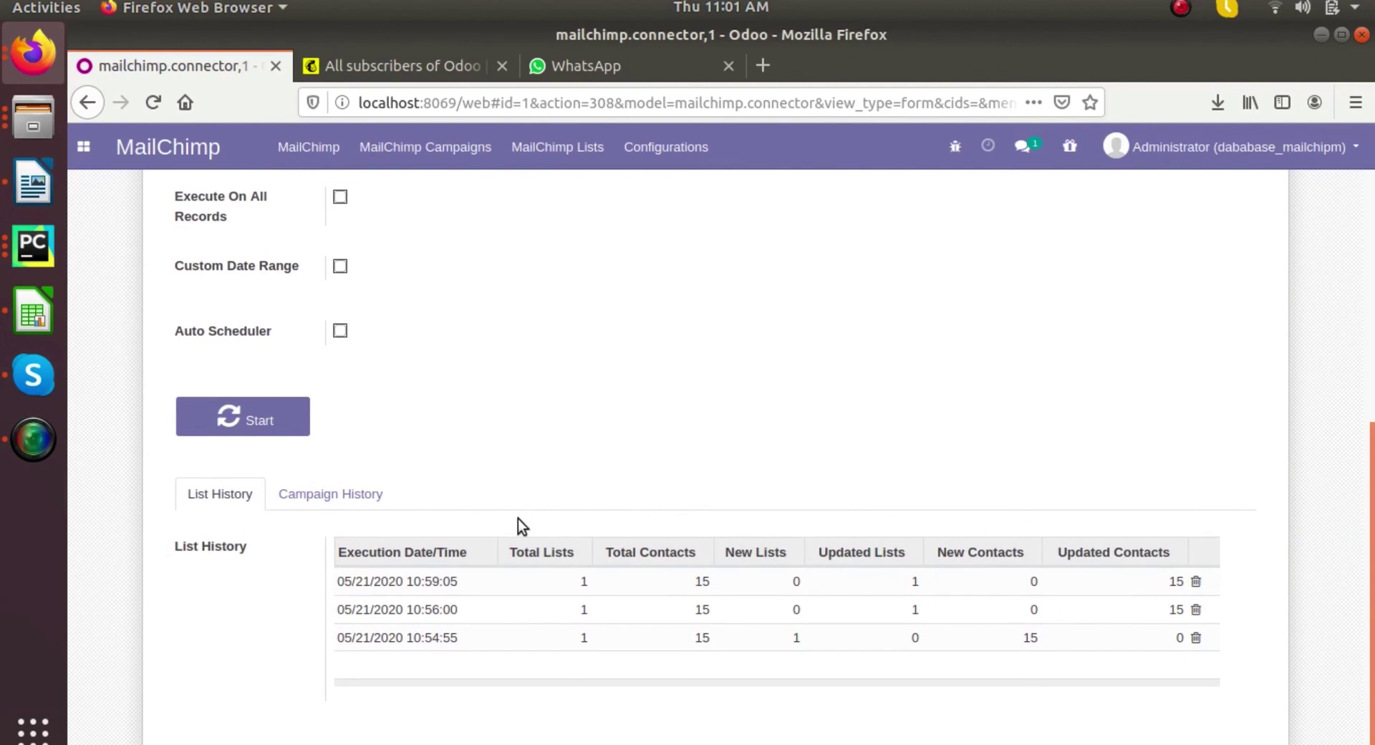
left_click(54, 444)
left_click(307, 147)
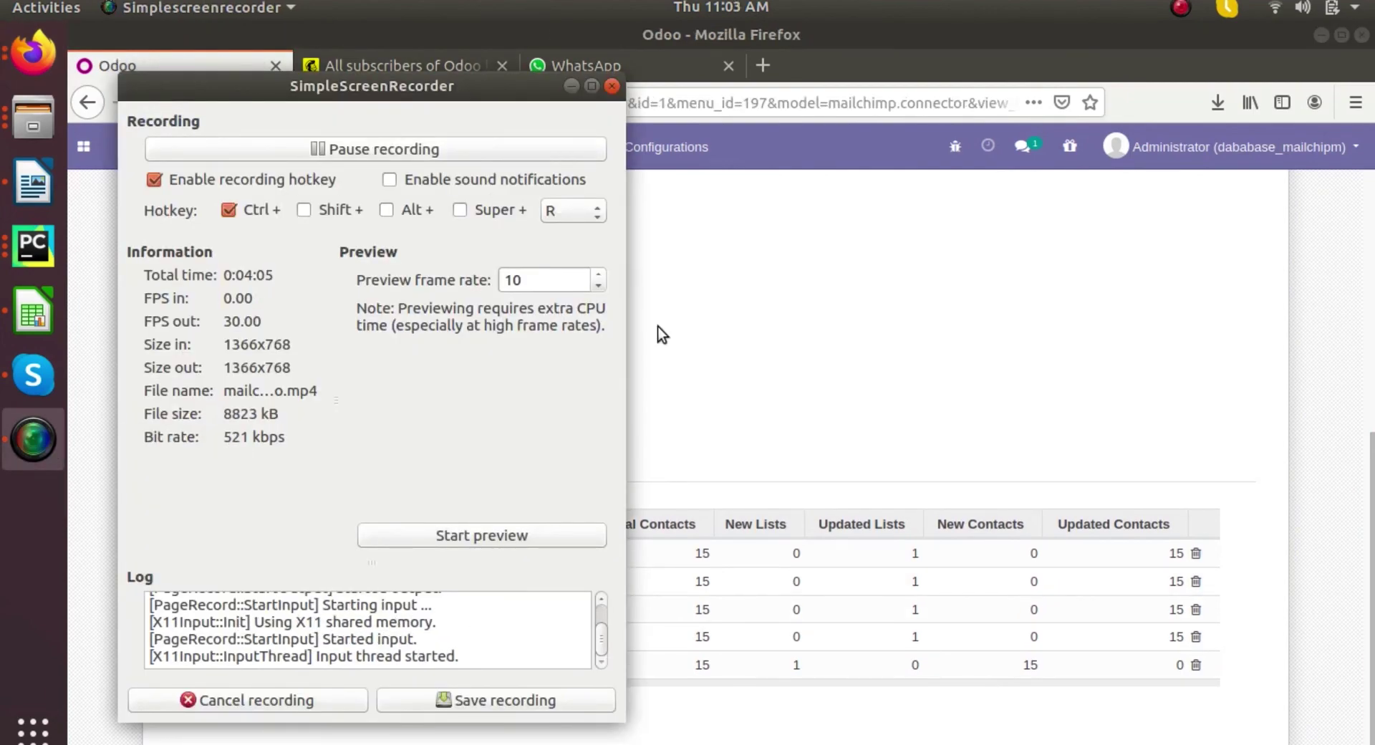
left_click(395, 580)
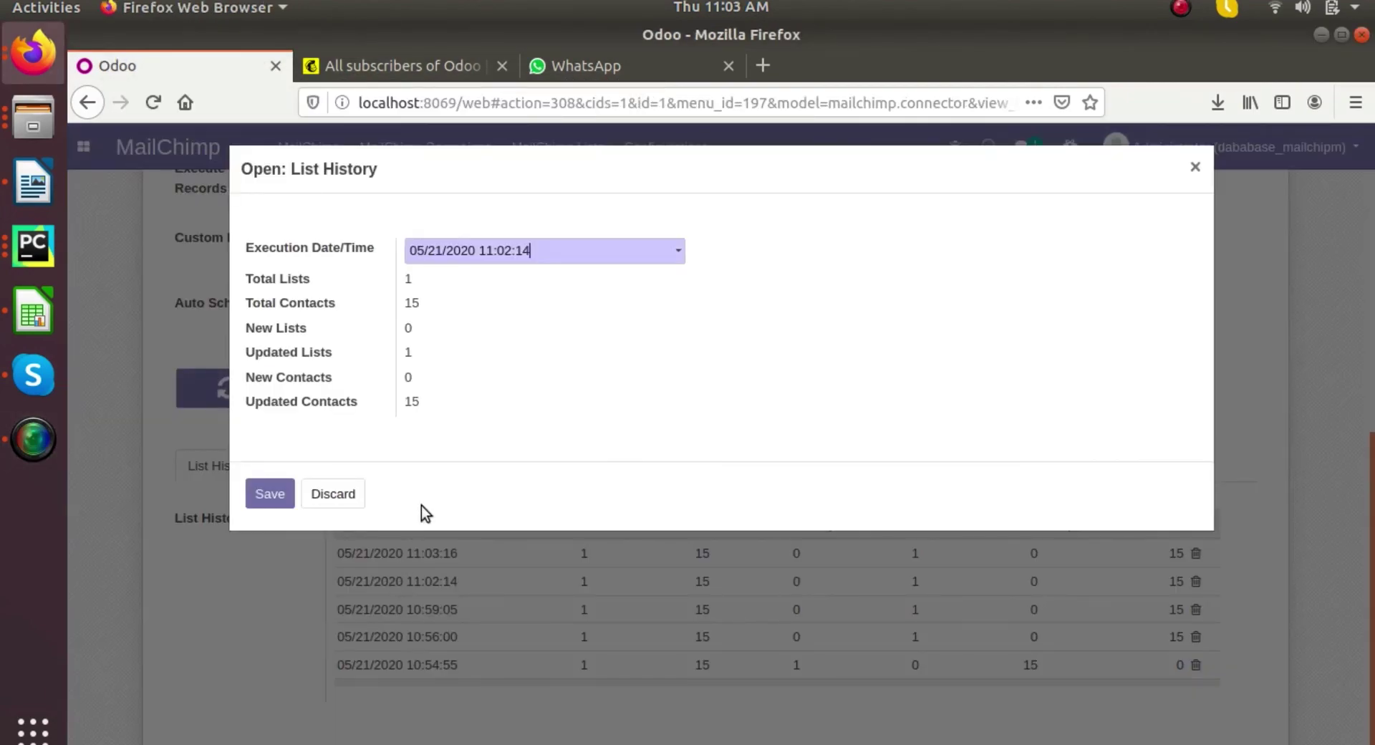
key("Escape")
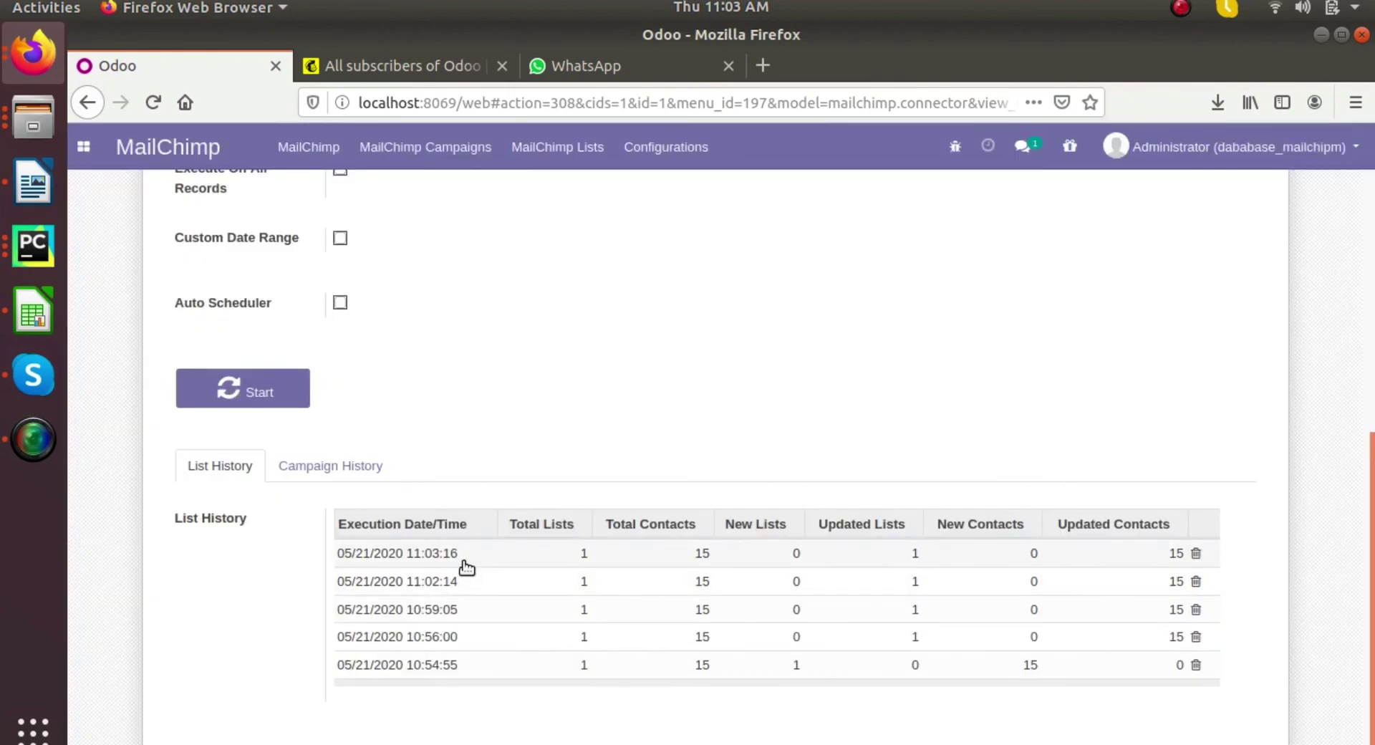
scroll(485, 560, "up", 4)
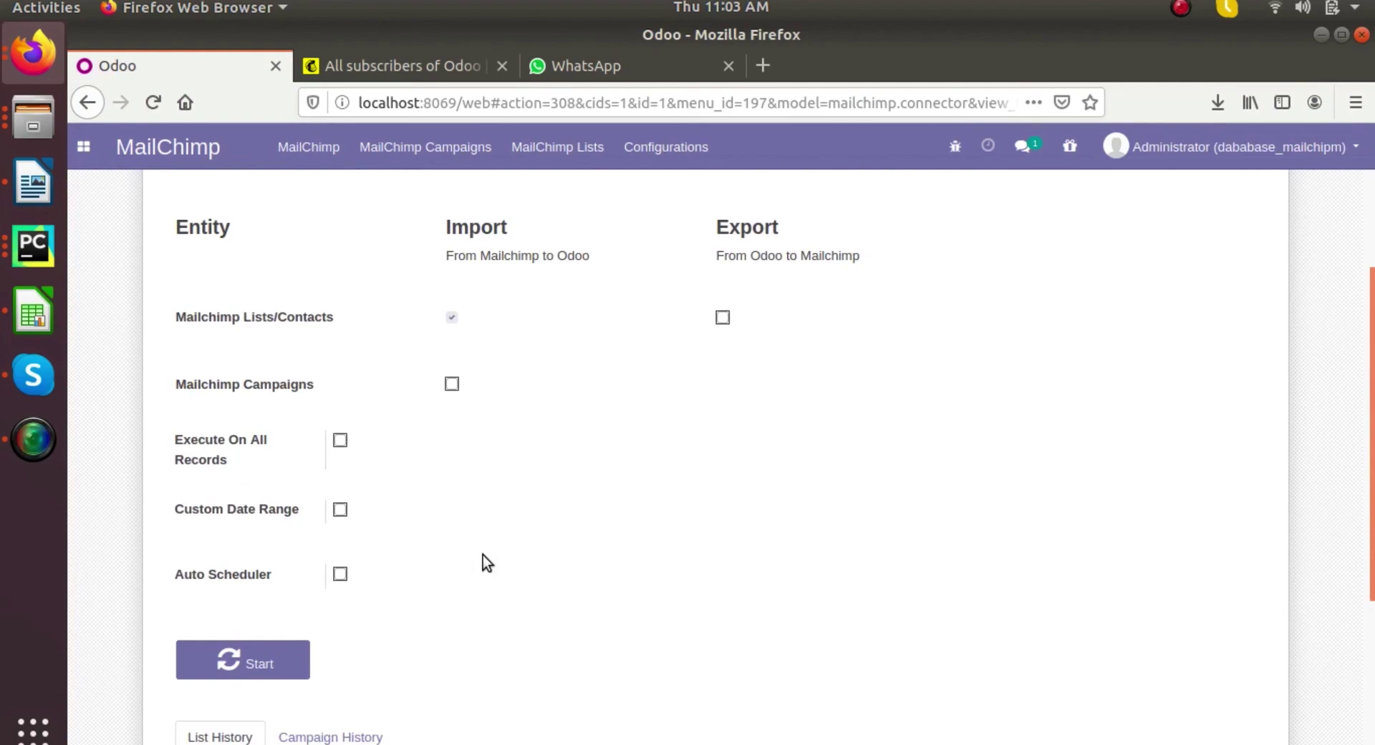
scroll(568, 562, "up", 3)
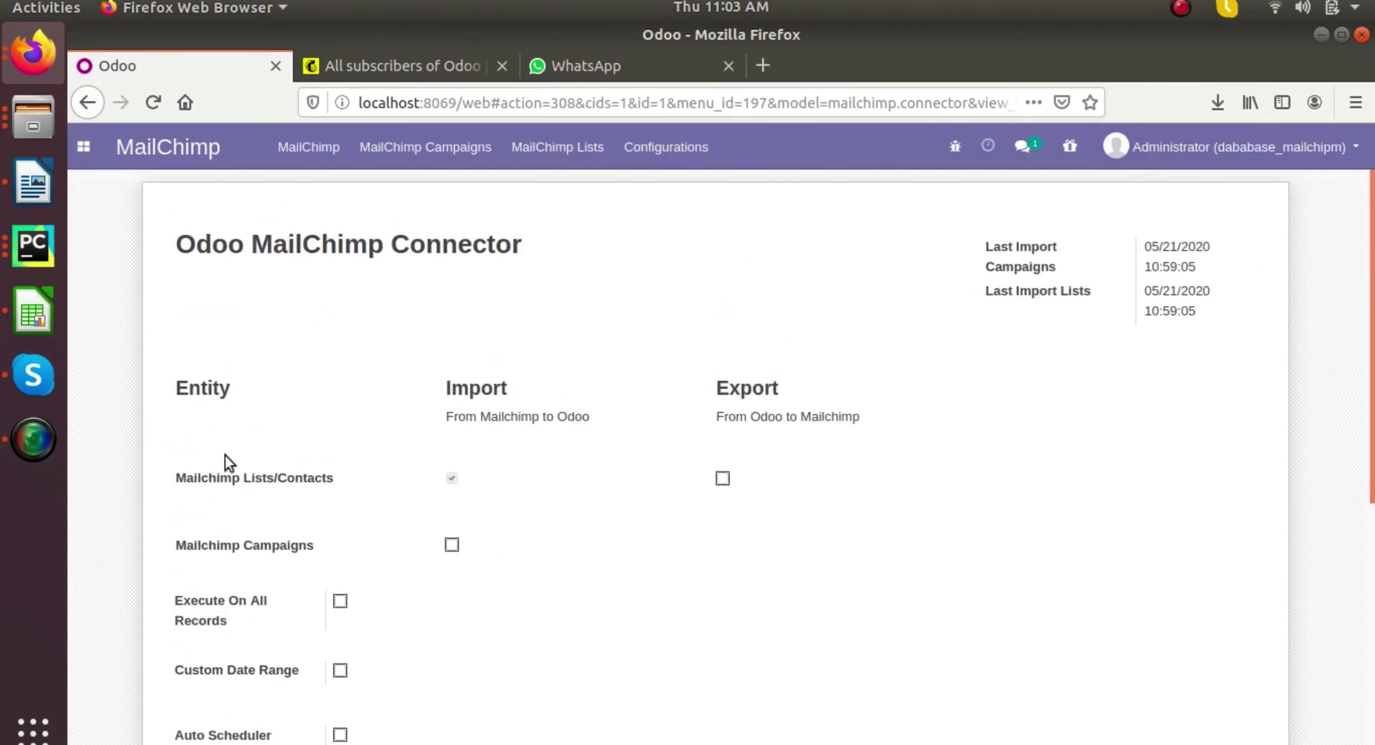
left_click(33, 438)
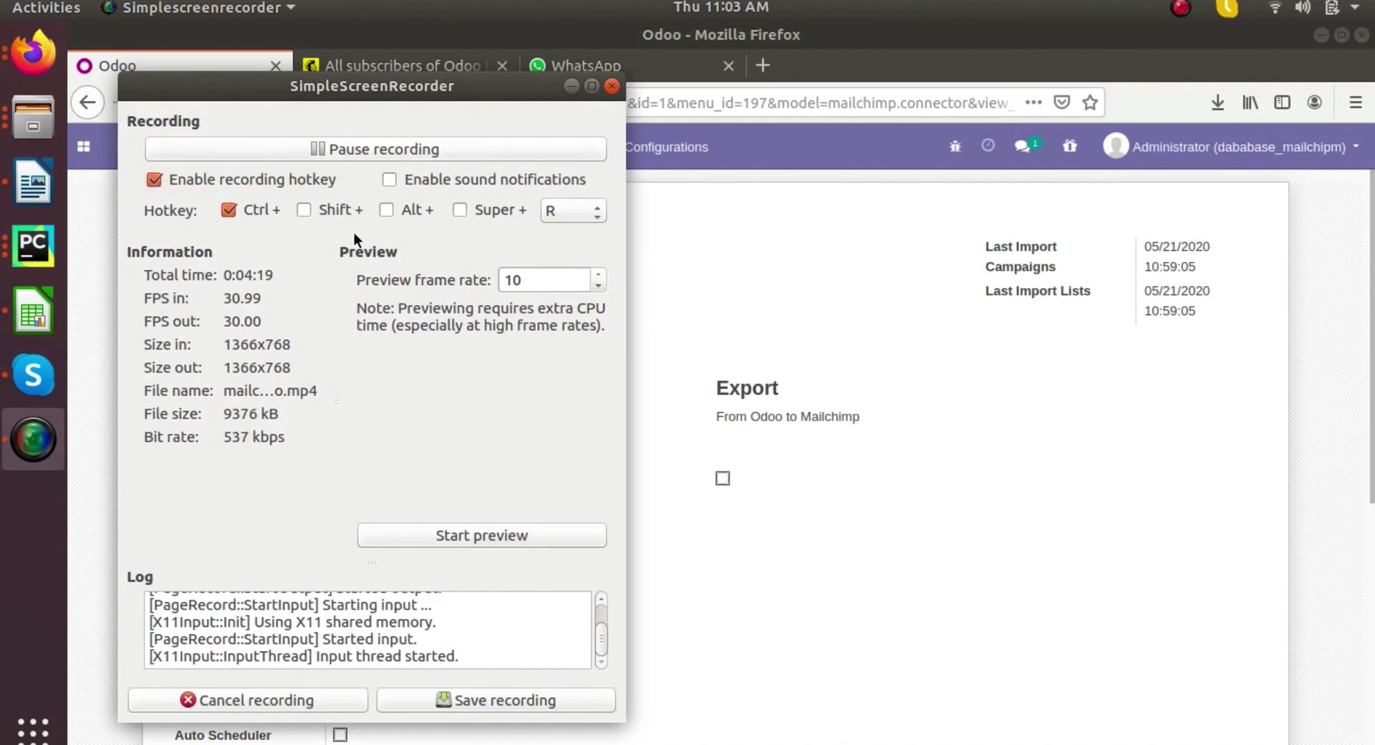